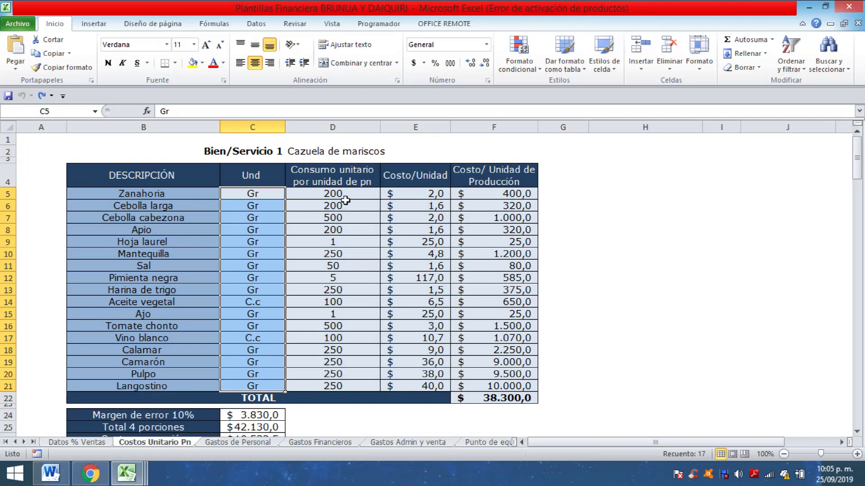
Step: Examine the unit, consumption and unit cost columns of the Cazuela de mariscos table, plus the Zanahoria cost and TOTAL formulas
{"action": "left_click_drag", "start_coordinate": [345, 196], "coordinate": [368, 382]}
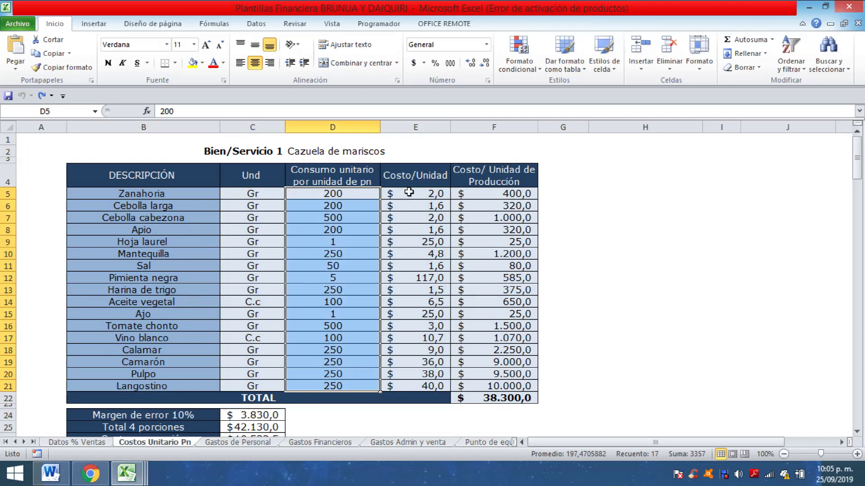
{"action": "left_click_drag", "start_coordinate": [407, 194], "coordinate": [406, 384]}
{"action": "left_click", "coordinate": [253, 194]}
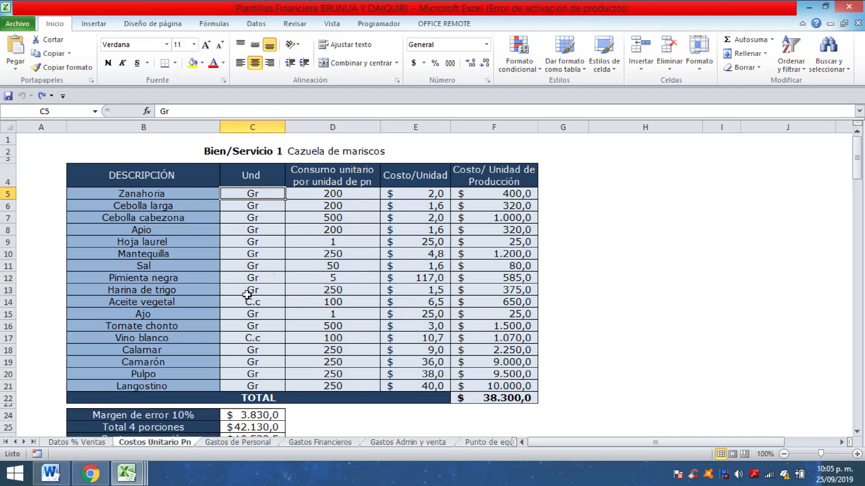
{"action": "left_click", "coordinate": [249, 292]}
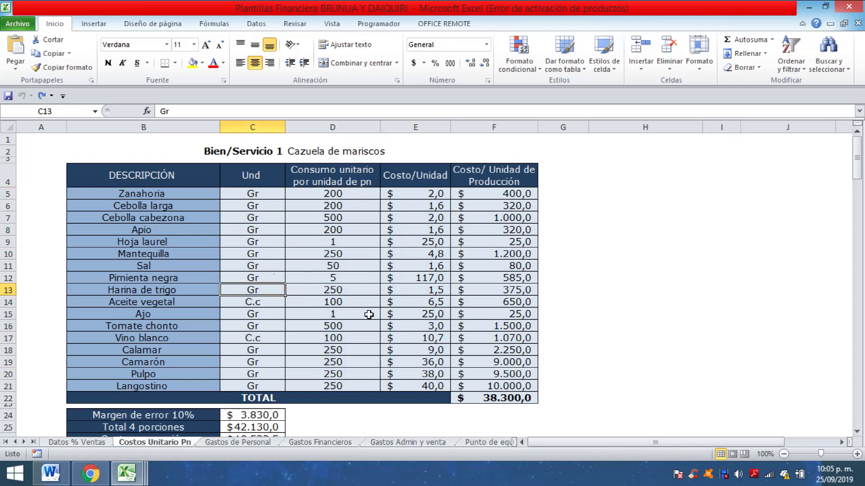
{"action": "left_click", "coordinate": [344, 194]}
{"action": "left_click", "coordinate": [501, 195]}
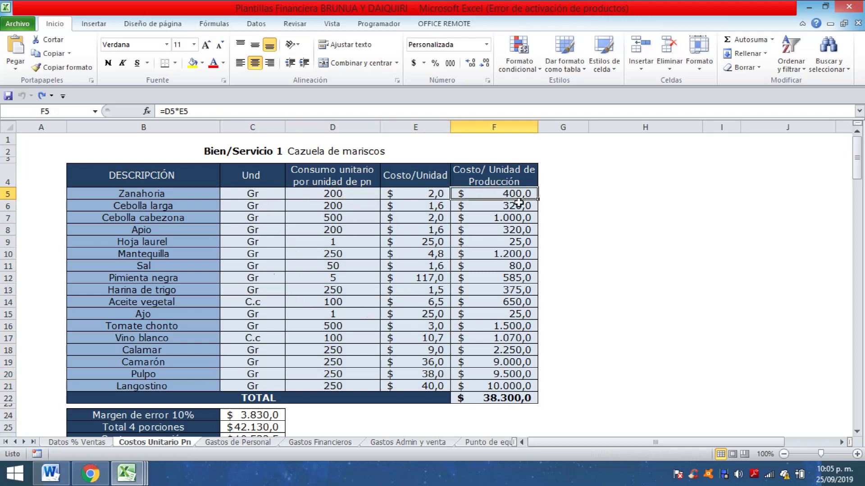
{"action": "left_click", "coordinate": [353, 193]}
{"action": "left_click", "coordinate": [415, 198]}
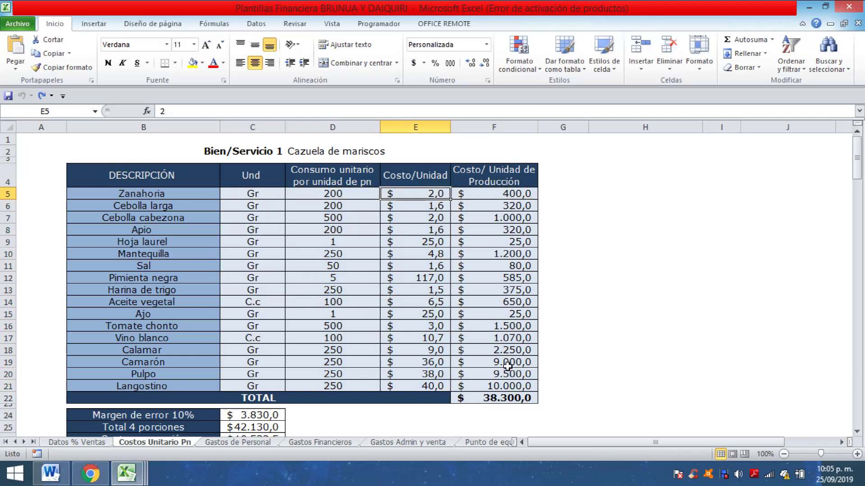
{"action": "left_click", "coordinate": [506, 398]}
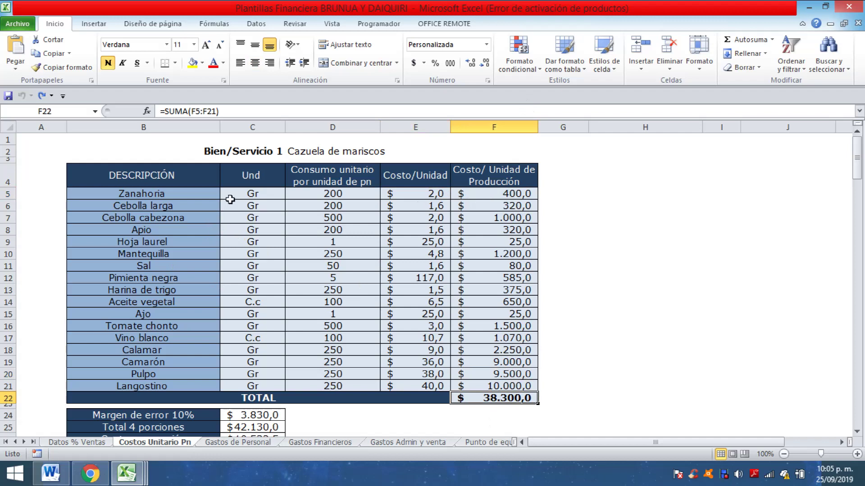
Step: Fill the Cazuela de mariscos ingredient, unit, consumption and unit cost cells B5:E21 with yellow
{"action": "left_click_drag", "start_coordinate": [197, 194], "coordinate": [407, 386]}
{"action": "left_click", "coordinate": [193, 65]}
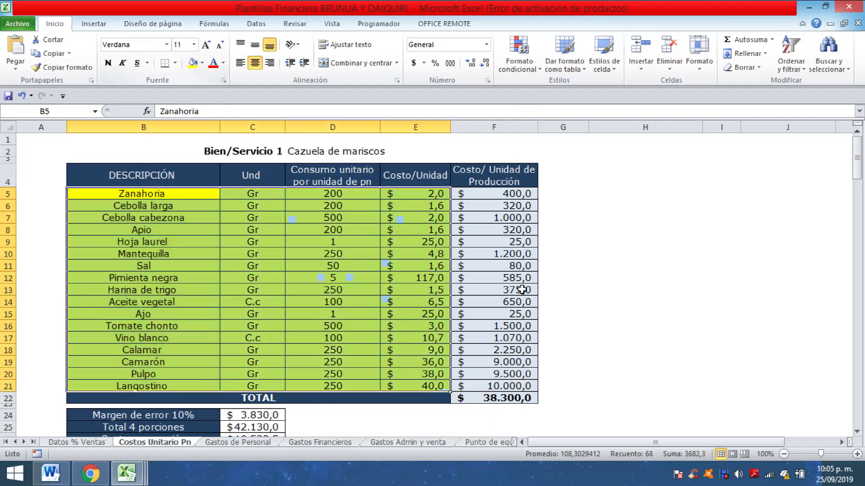
{"action": "left_click", "coordinate": [563, 241]}
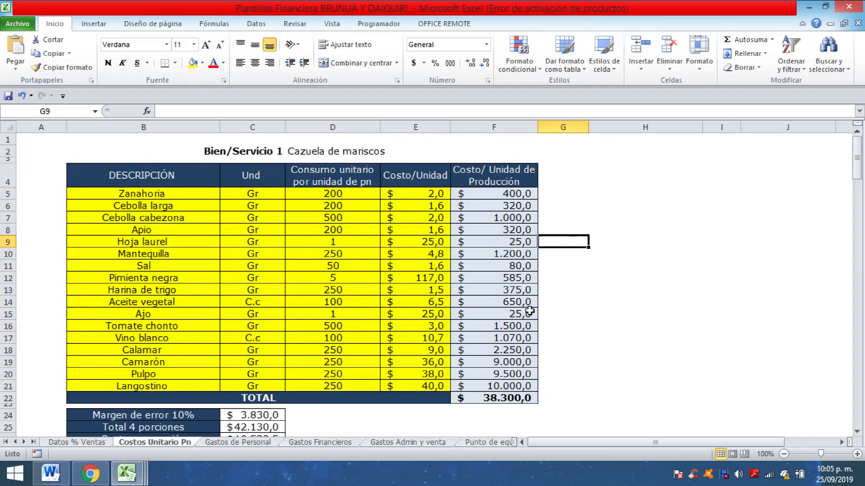
Step: Look through the first product cost tables on Costos Unitario Pn and check the product list on the Datos % Ventas sheet
{"action": "scroll", "coordinate": [537, 291], "scroll_direction": "down", "scroll_amount": 3}
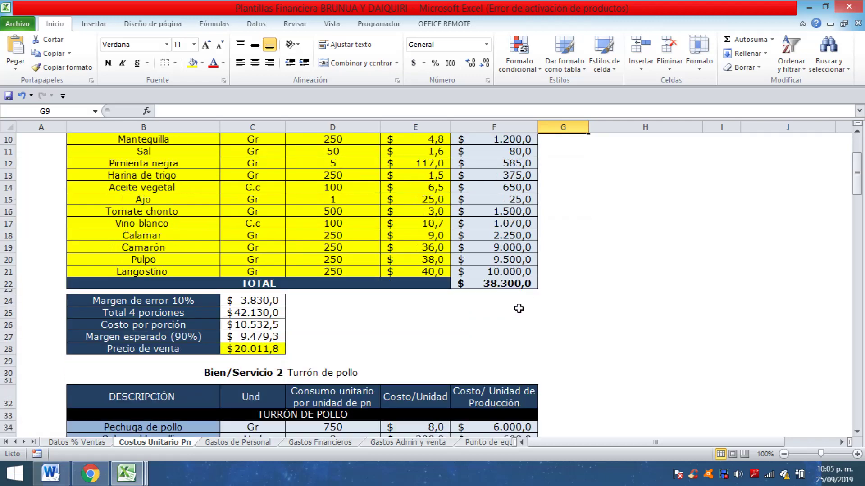
{"action": "scroll", "coordinate": [519, 309], "scroll_direction": "up", "scroll_amount": 3}
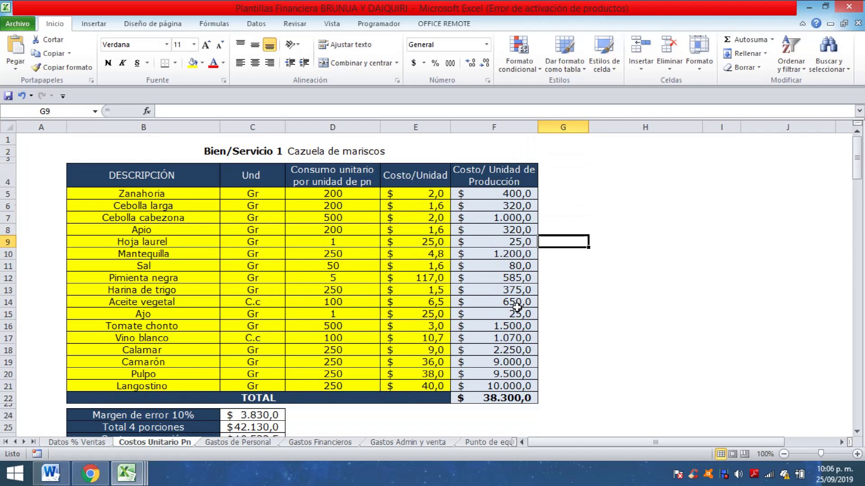
{"action": "scroll", "coordinate": [517, 308], "scroll_direction": "down", "scroll_amount": 6}
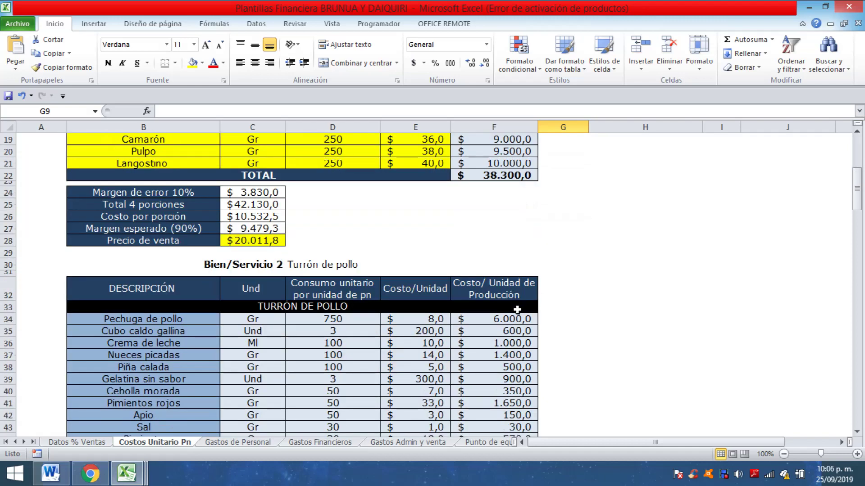
{"action": "scroll", "coordinate": [519, 308], "scroll_direction": "down", "scroll_amount": 6}
{"action": "scroll", "coordinate": [519, 308], "scroll_direction": "down", "scroll_amount": 10}
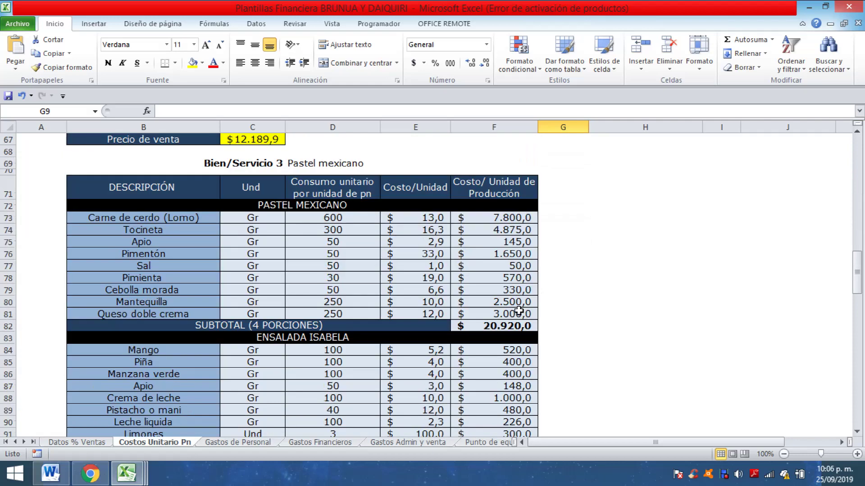
{"action": "scroll", "coordinate": [519, 311], "scroll_direction": "down", "scroll_amount": 6}
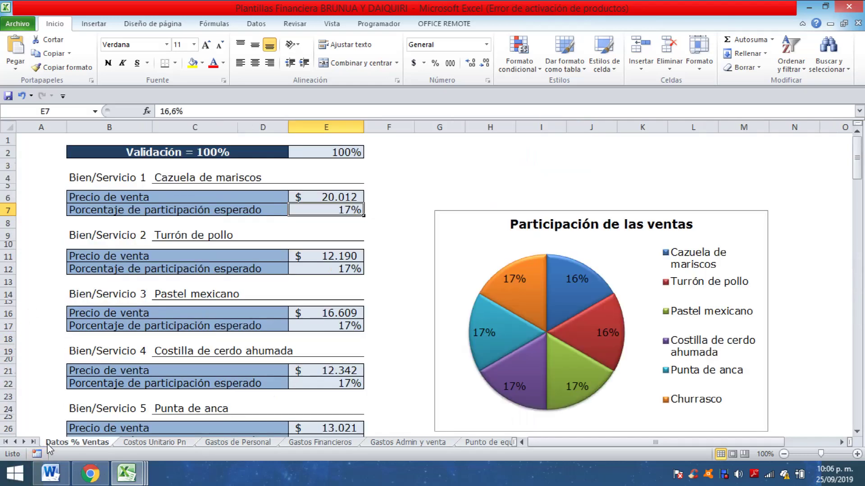
{"action": "left_click", "coordinate": [59, 442]}
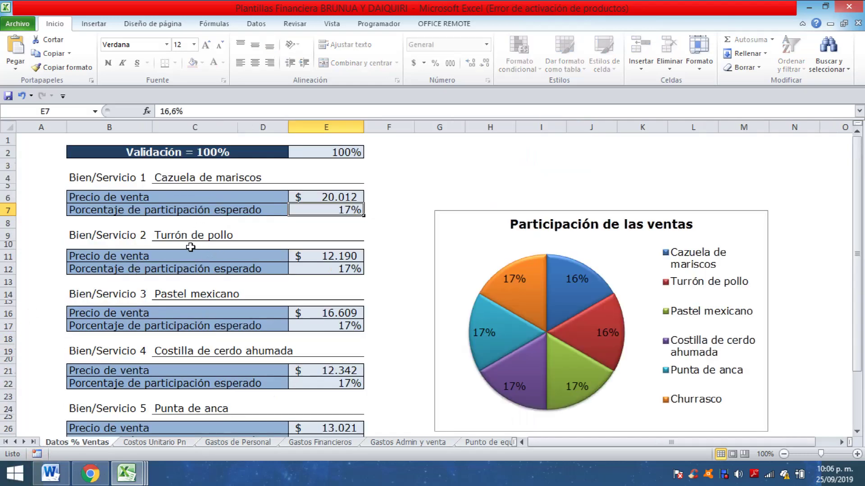
{"action": "left_click", "coordinate": [155, 442]}
{"action": "scroll", "coordinate": [244, 433], "scroll_direction": "up", "scroll_amount": 15}
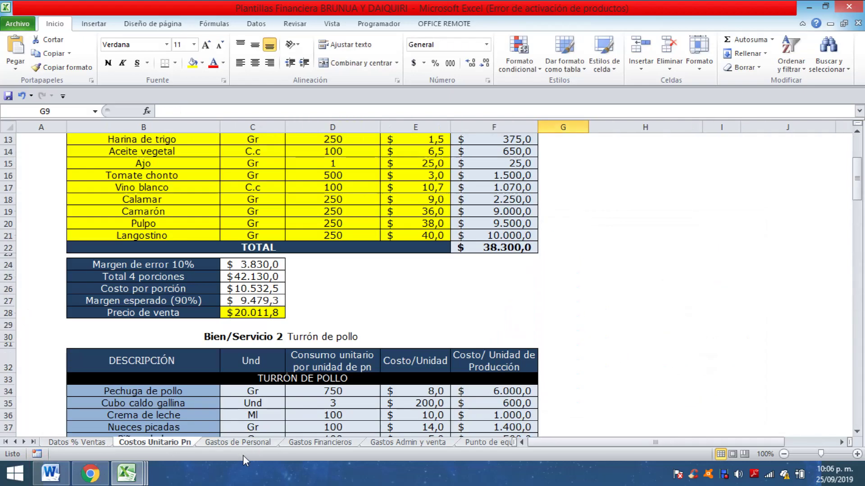
{"action": "scroll", "coordinate": [310, 182], "scroll_direction": "up", "scroll_amount": 4}
Step: Review the remaining product cost tables from Turrón de pollo to Churrasco, including the Pastel mexicano title's formula, and return to Cazuela de mariscos
{"action": "scroll", "coordinate": [381, 223], "scroll_direction": "down", "scroll_amount": 13}
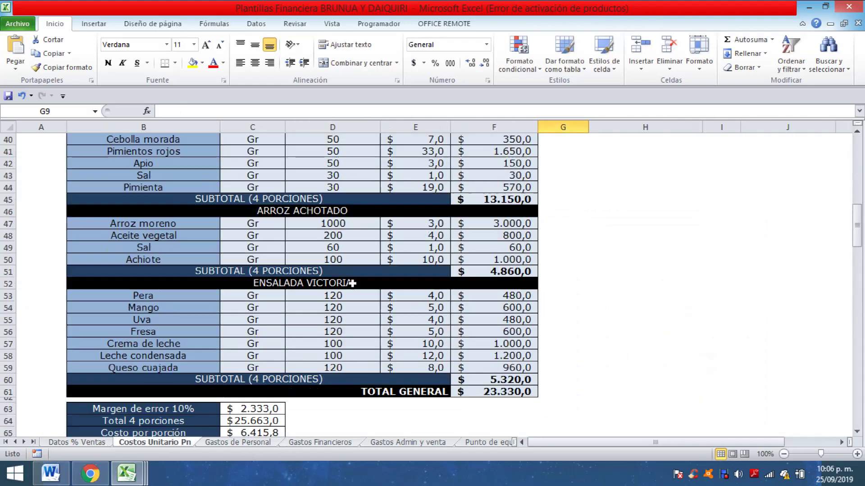
{"action": "scroll", "coordinate": [342, 262], "scroll_direction": "down", "scroll_amount": 5}
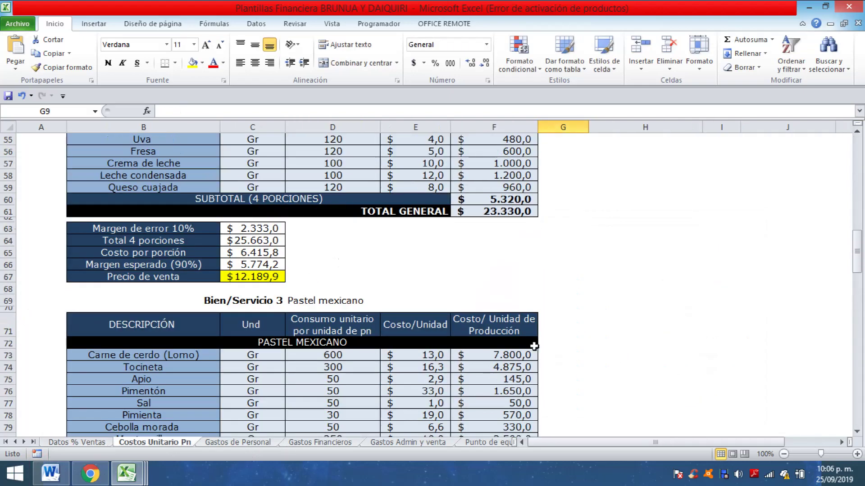
{"action": "left_click", "coordinate": [346, 303]}
{"action": "scroll", "coordinate": [342, 315], "scroll_direction": "down", "scroll_amount": 13}
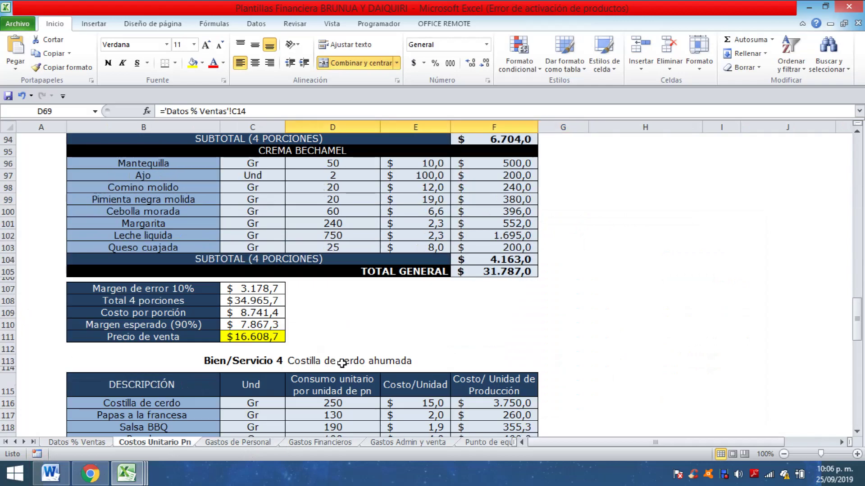
{"action": "scroll", "coordinate": [342, 363], "scroll_direction": "down", "scroll_amount": 8}
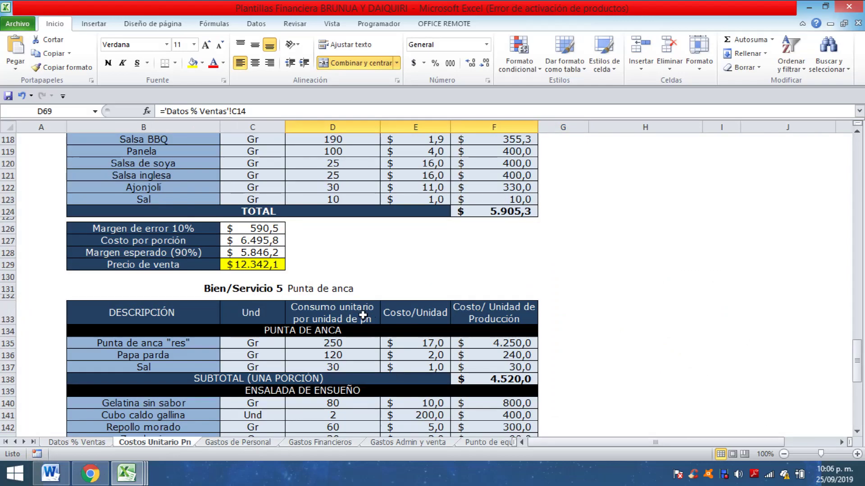
{"action": "scroll", "coordinate": [362, 315], "scroll_direction": "down", "scroll_amount": 6}
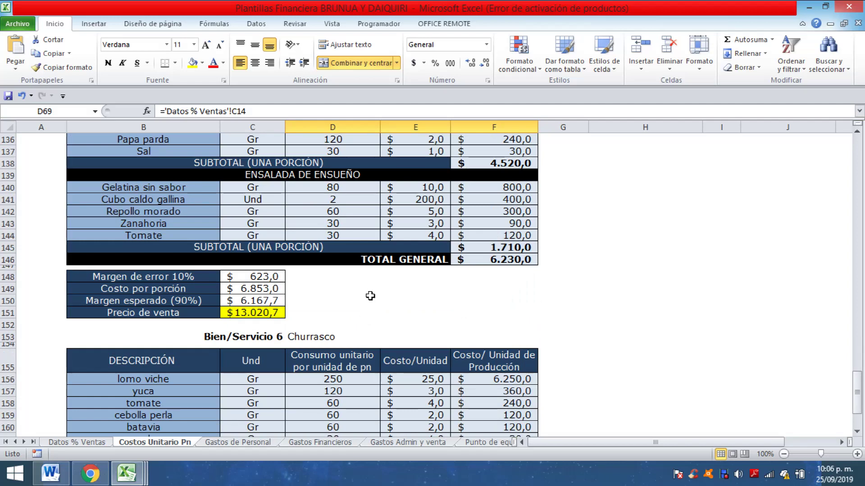
{"action": "scroll", "coordinate": [361, 288], "scroll_direction": "up", "scroll_amount": 20}
{"action": "scroll", "coordinate": [287, 230], "scroll_direction": "up", "scroll_amount": 17}
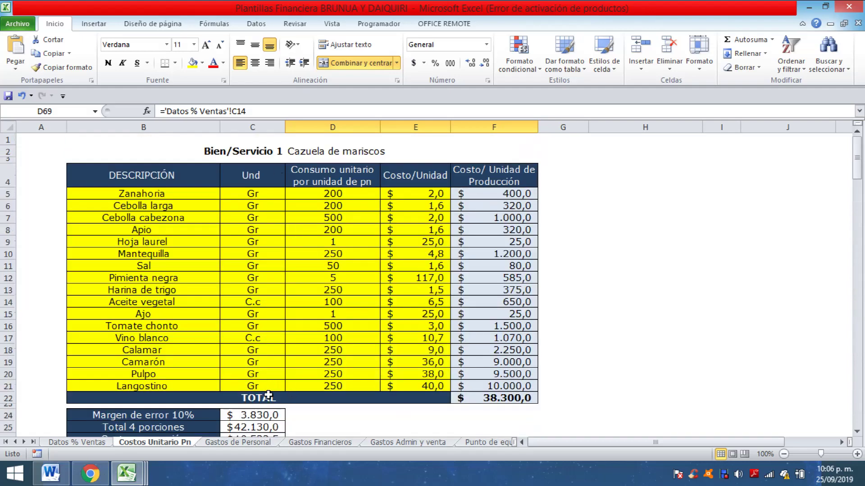
Step: Check the operating staff costs on the Gastos de Personal sheet and return to the Costos Unitario Pn sheet
{"action": "left_click", "coordinate": [268, 444]}
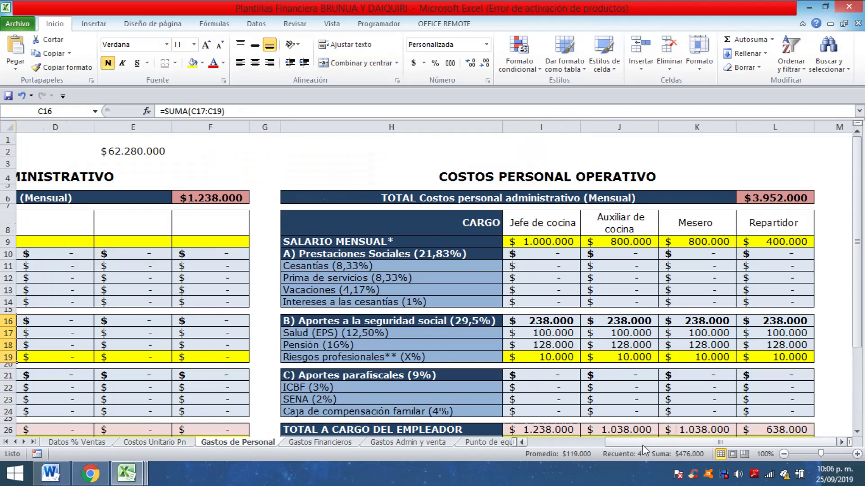
{"action": "left_click_drag", "start_coordinate": [639, 445], "coordinate": [564, 444]}
{"action": "left_click", "coordinate": [170, 444]}
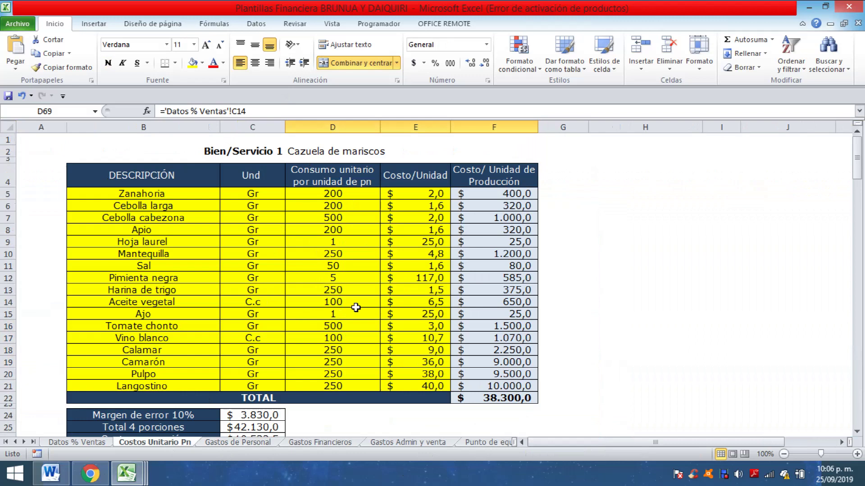
Step: Fill the Calamar, Camarón, Pulpo and Langostino description cells B18:B21 of the Cazuela de mariscos table with green
{"action": "left_click", "coordinate": [305, 154]}
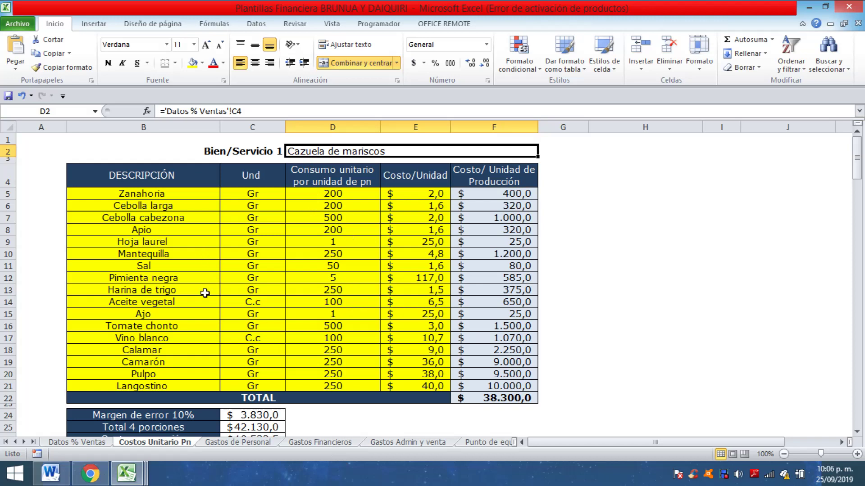
{"action": "left_click", "coordinate": [157, 354]}
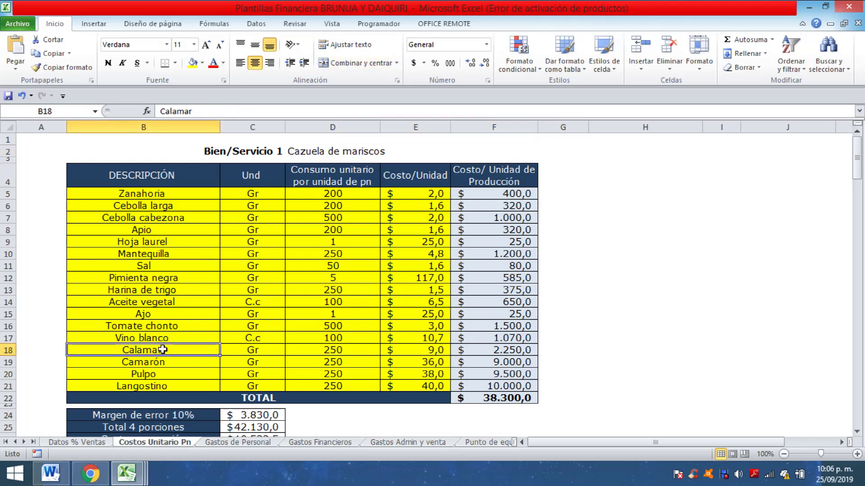
{"action": "left_click_drag", "start_coordinate": [162, 351], "coordinate": [171, 386]}
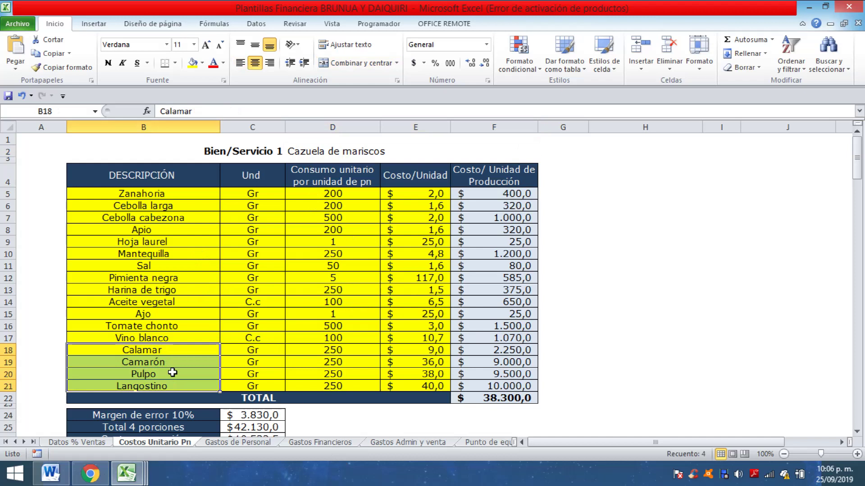
{"action": "left_click", "coordinate": [202, 62]}
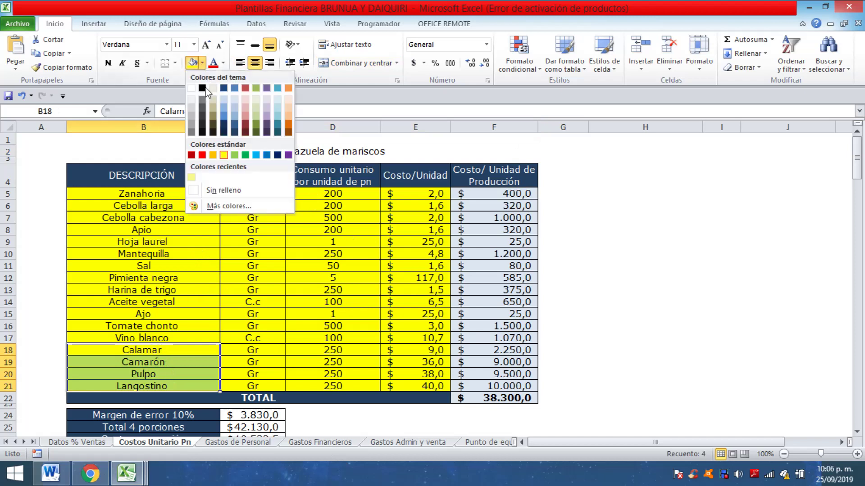
{"action": "left_click", "coordinate": [246, 156]}
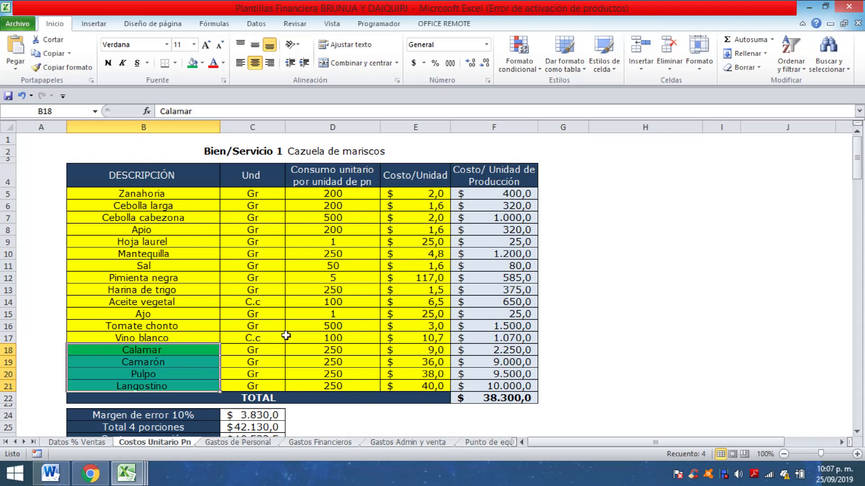
Step: Open the Gastos de Personal sheet and examine its administrative and operating staff cost tables
{"action": "left_click", "coordinate": [248, 443]}
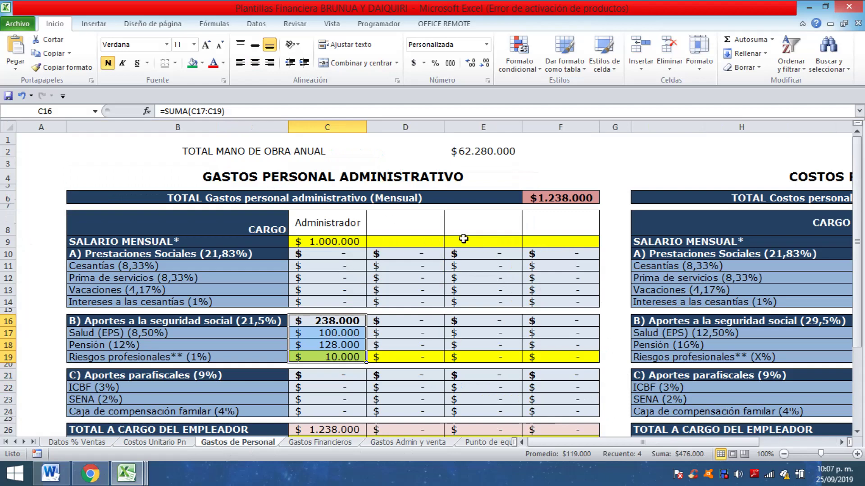
{"action": "left_click_drag", "start_coordinate": [700, 442], "coordinate": [776, 443]}
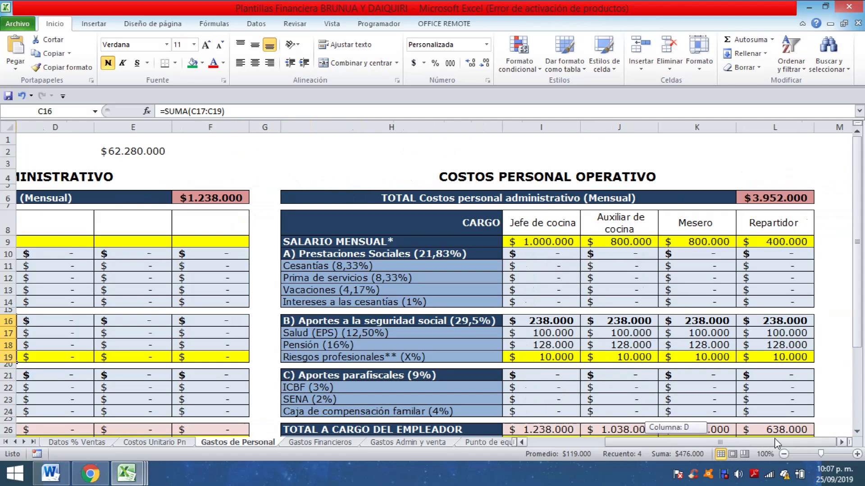
{"action": "left_click", "coordinate": [569, 447]}
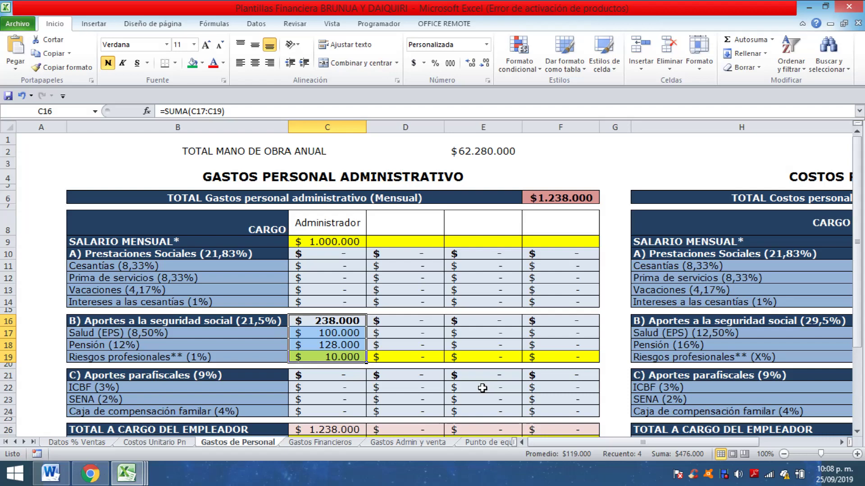
Step: Enter a monthly salary of 400000 in D9, the blank position beside Administrador in the administrative staff table
{"action": "left_click", "coordinate": [421, 243]}
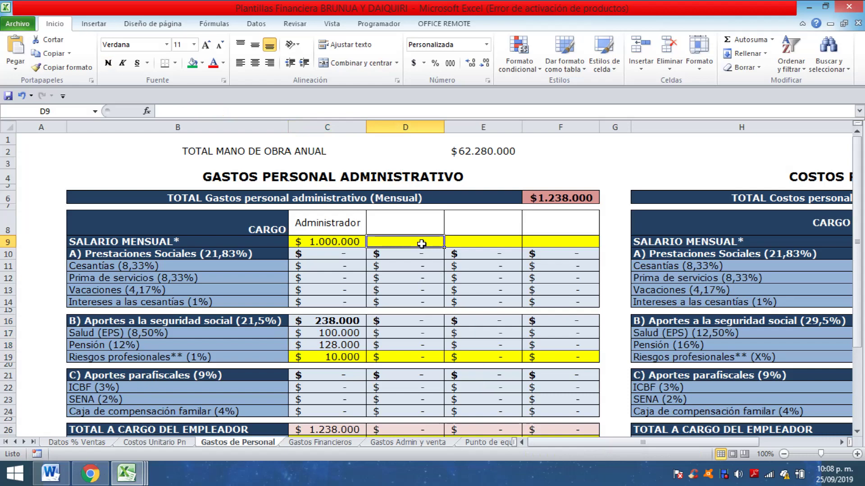
{"action": "type", "text": "400000"}
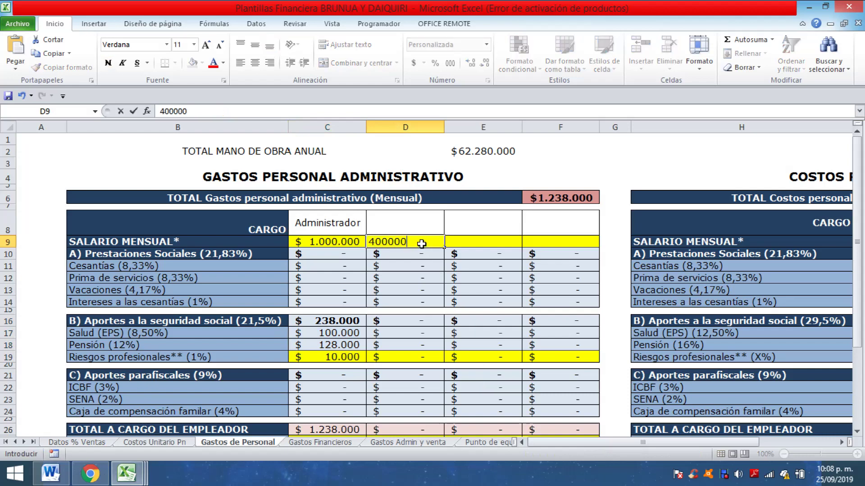
{"action": "key", "text": "Return"}
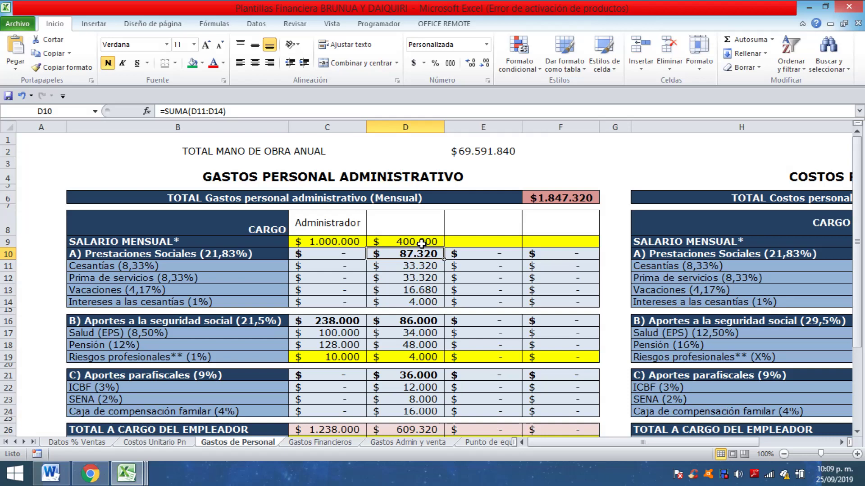
{"action": "left_click", "coordinate": [421, 244]}
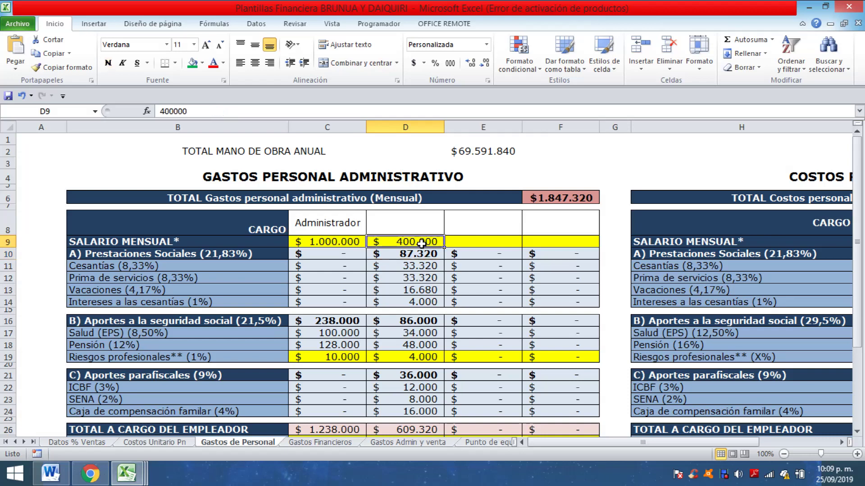
Step: Set the monthly salary in D9 of the administrative staff table to 826300 and check the table's totals
{"action": "type", "text": "823"}
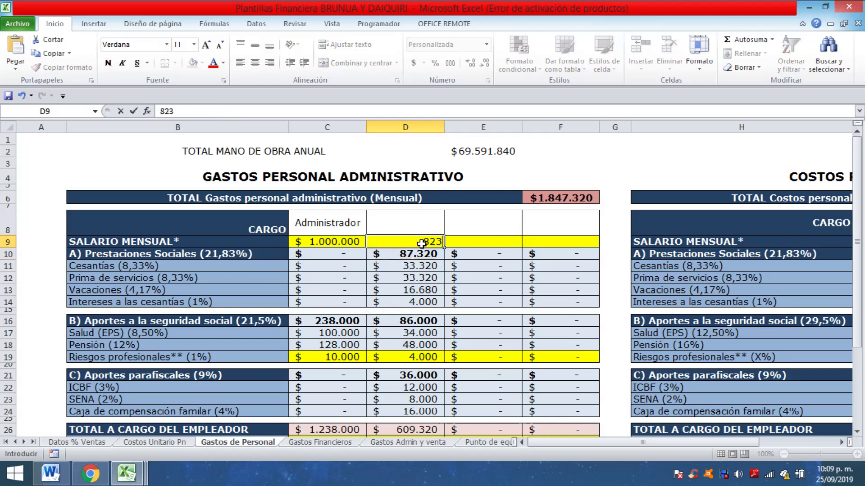
{"action": "key", "text": "BackSpace"}
{"action": "type", "text": "6300"}
{"action": "key", "text": "Return"}
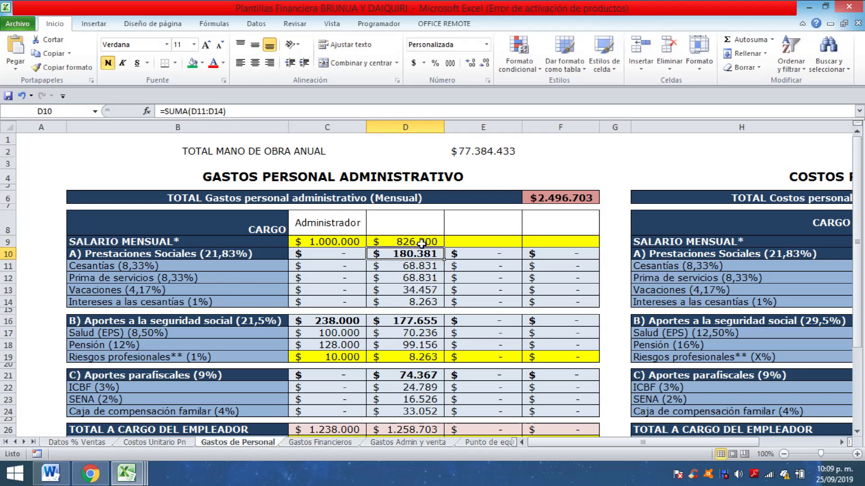
{"action": "scroll", "coordinate": [429, 258], "scroll_direction": "down", "scroll_amount": 2}
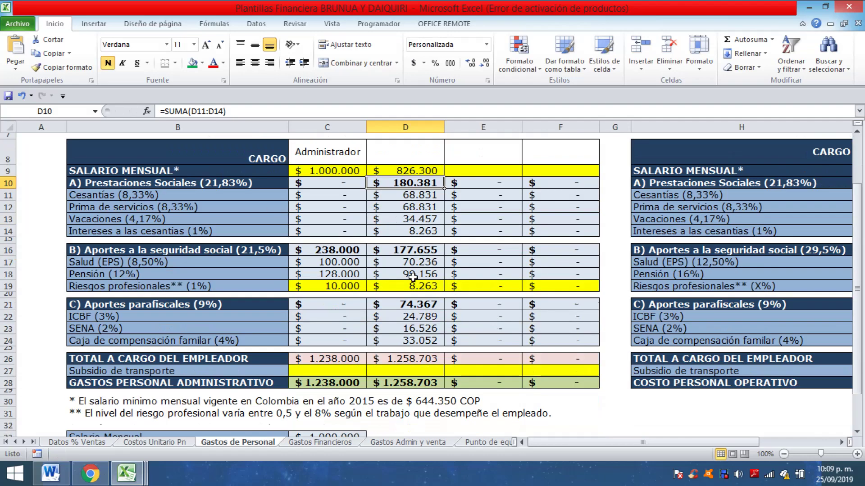
{"action": "scroll", "coordinate": [434, 347], "scroll_direction": "up", "scroll_amount": 2}
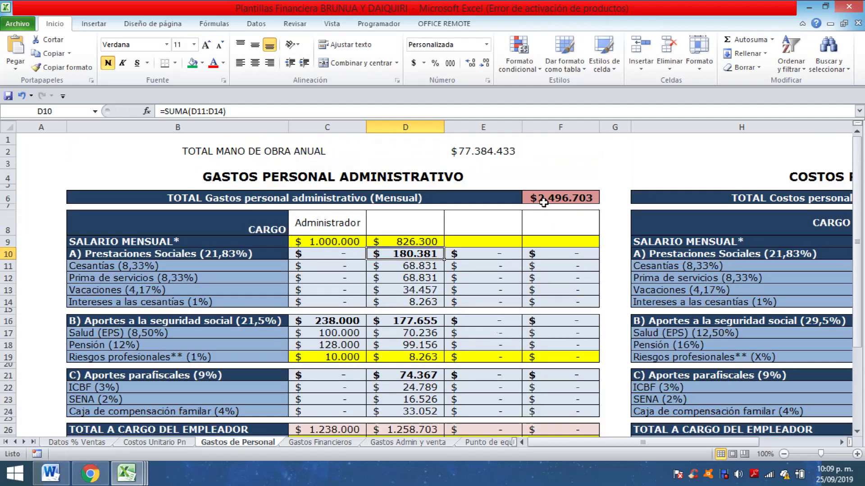
{"action": "scroll", "coordinate": [419, 233], "scroll_direction": "down", "scroll_amount": 4}
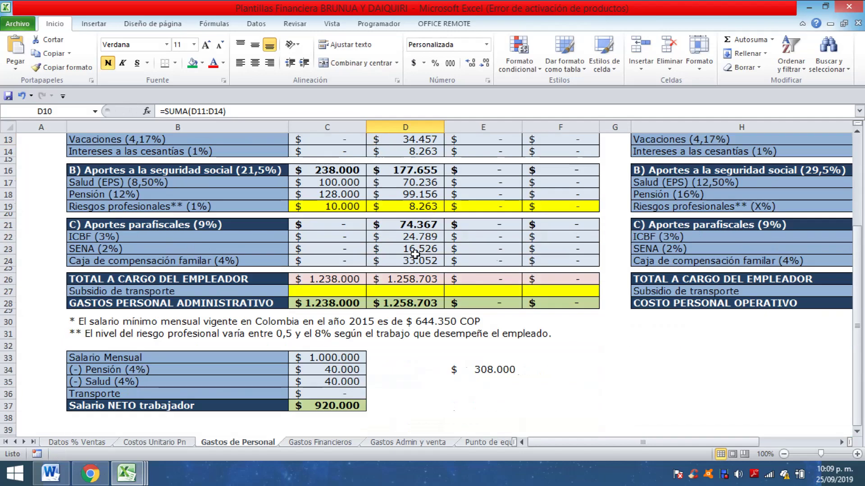
{"action": "scroll", "coordinate": [419, 252], "scroll_direction": "up", "scroll_amount": 4}
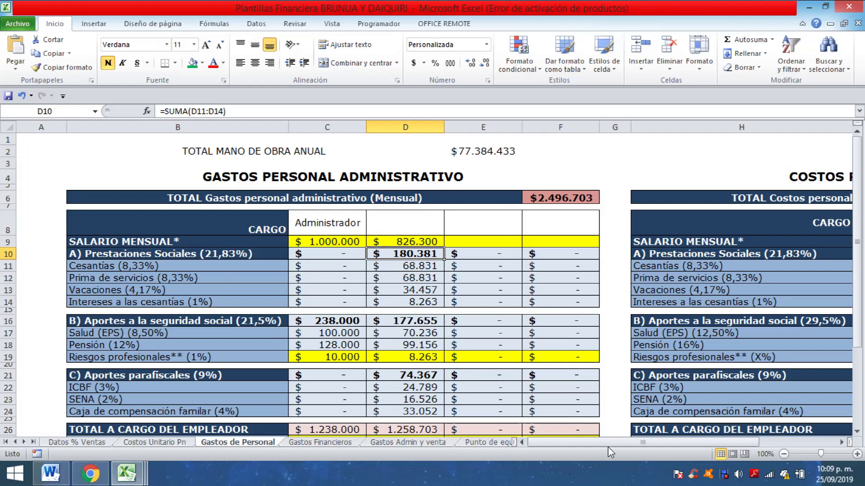
{"action": "left_click_drag", "start_coordinate": [608, 447], "coordinate": [558, 443]}
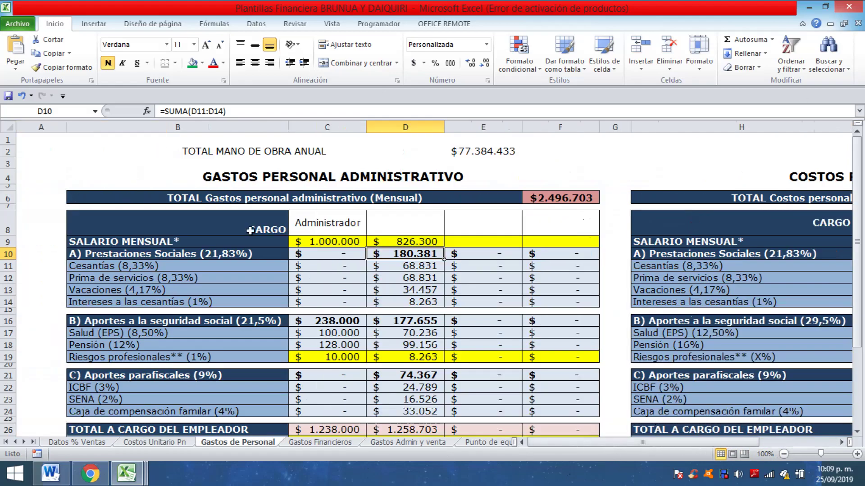
Step: On the Gastos Financieros sheet, set the Prestamo in C3 to 2000000 and the Meses in C4 to 24
{"action": "left_click", "coordinate": [348, 443]}
{"action": "scroll", "coordinate": [280, 303], "scroll_direction": "down", "scroll_amount": 4}
{"action": "scroll", "coordinate": [272, 301], "scroll_direction": "up", "scroll_amount": 4}
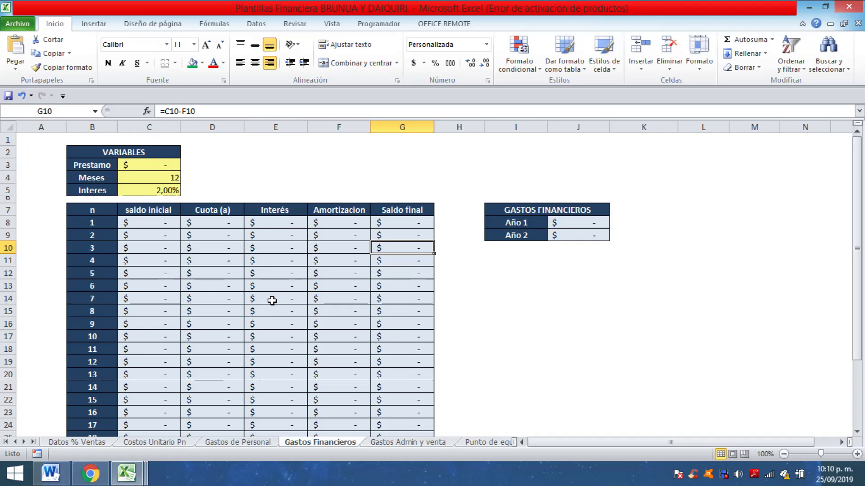
{"action": "left_click", "coordinate": [167, 168]}
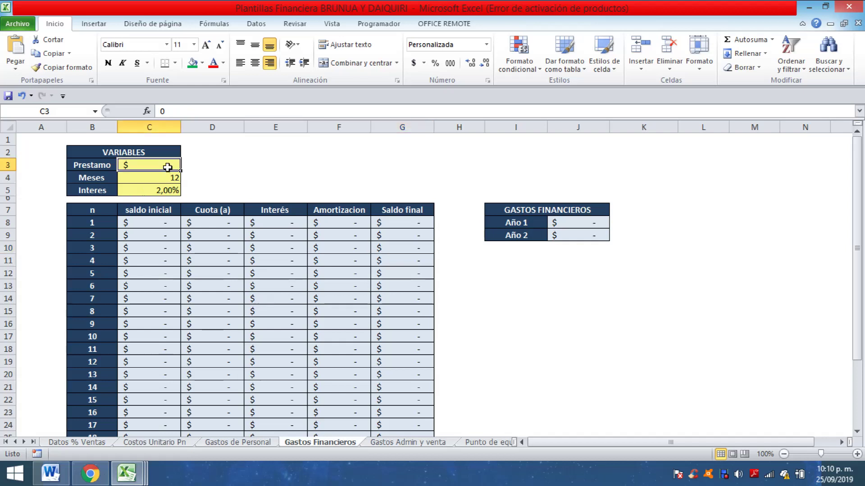
{"action": "type", "text": "2.000.000"}
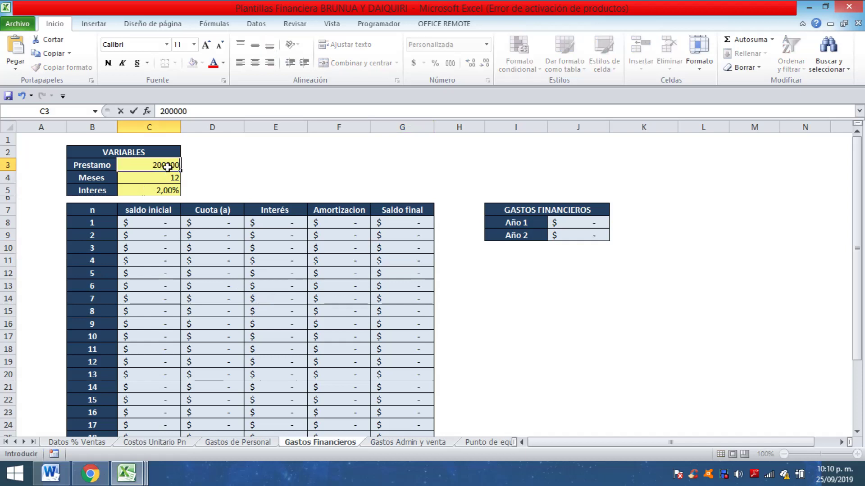
{"action": "key", "text": "Return"}
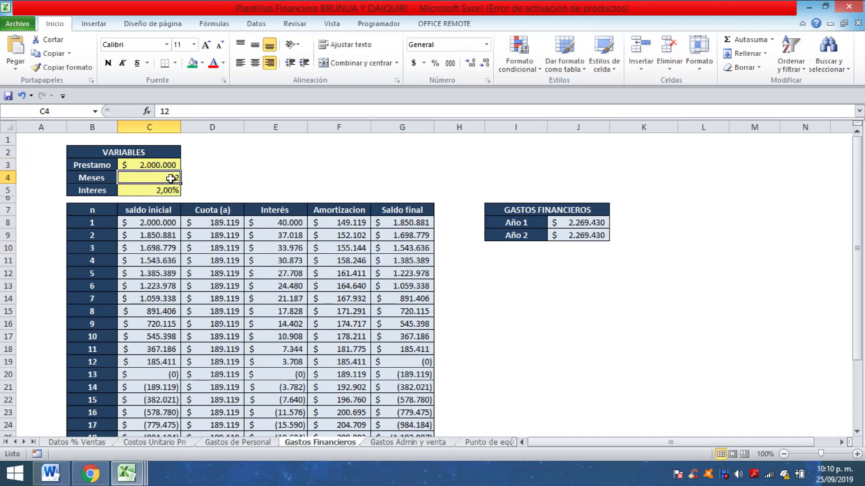
{"action": "type", "text": "24"}
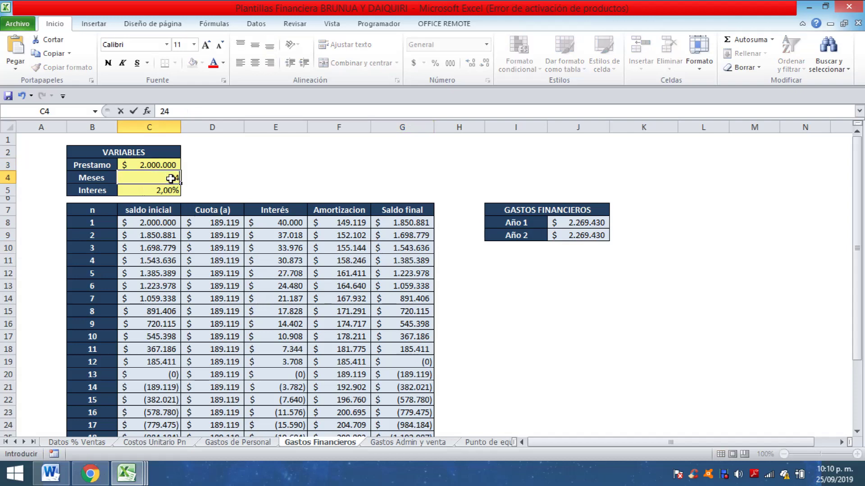
{"action": "key", "text": "Return"}
Step: Try to enter 2.33% with a decimal point as the loan's interest rate in C5
{"action": "type", "text": "23"}
{"action": "key", "text": "BackSpace"}
{"action": "type", "text": ".33"}
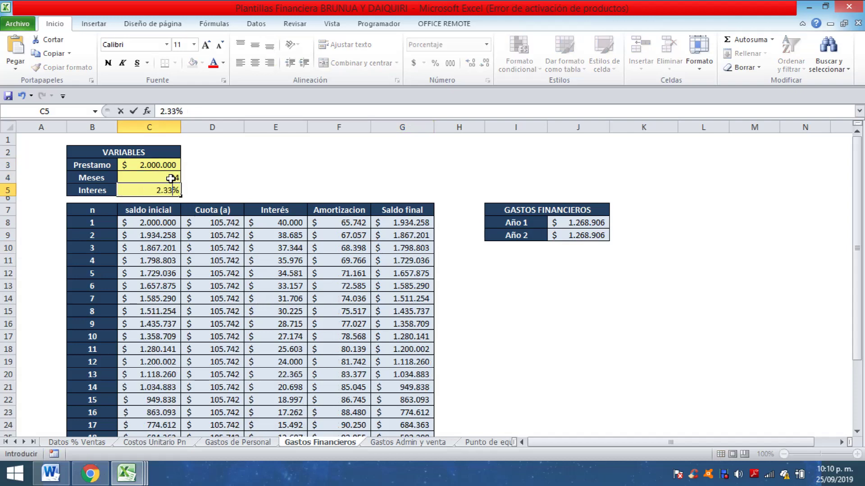
{"action": "key", "text": "Return"}
Step: Set the loan's interest rate in C5 to 2,3%, using a decimal comma
{"action": "left_click", "coordinate": [171, 186]}
{"action": "type", "text": "2,3"}
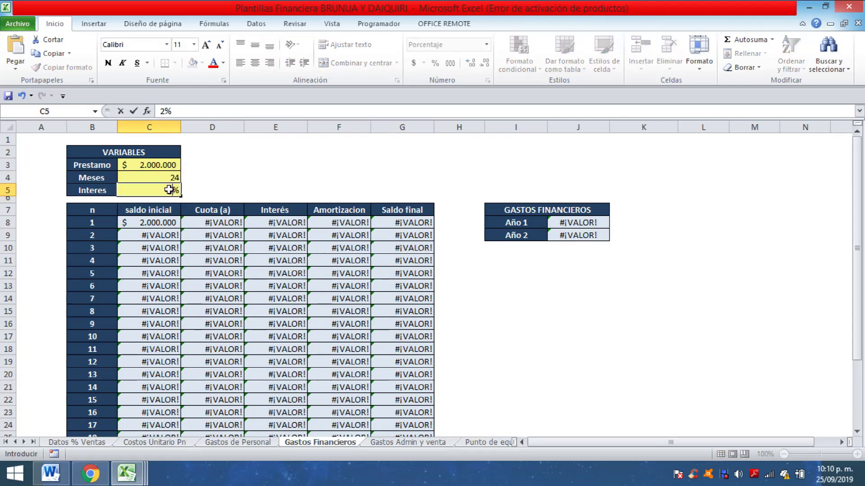
{"action": "key", "text": "Return"}
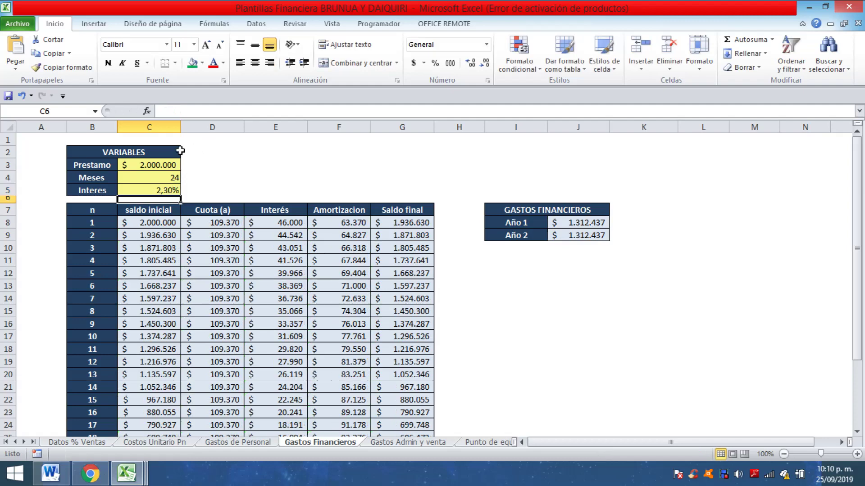
Step: Fill the loan variable cells C3:C5 (Prestamo, Meses and Interes) with yellow
{"action": "left_click_drag", "start_coordinate": [155, 162], "coordinate": [172, 190]}
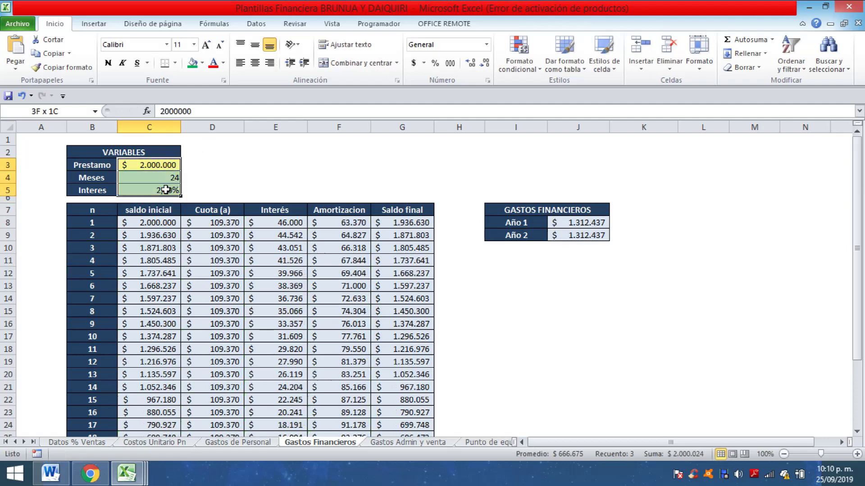
{"action": "left_click", "coordinate": [203, 63]}
{"action": "left_click", "coordinate": [224, 155]}
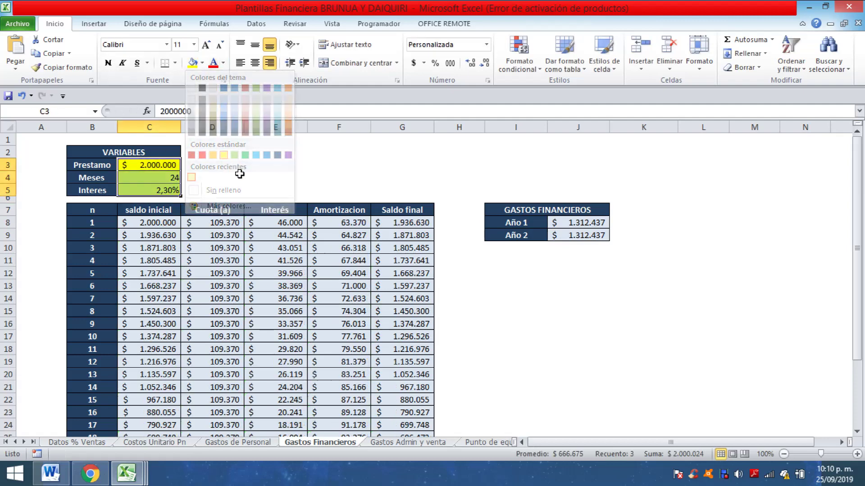
{"action": "left_click", "coordinate": [152, 174]}
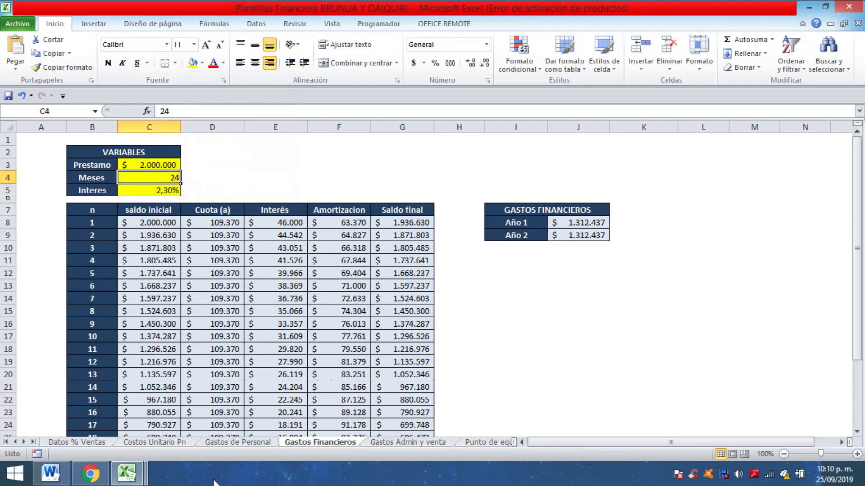
Step: Check the salary row on the Gastos de Personal sheet and the loan amortization table on the Gastos Financieros sheet
{"action": "left_click", "coordinate": [263, 444]}
{"action": "left_click_drag", "start_coordinate": [338, 242], "coordinate": [555, 237]}
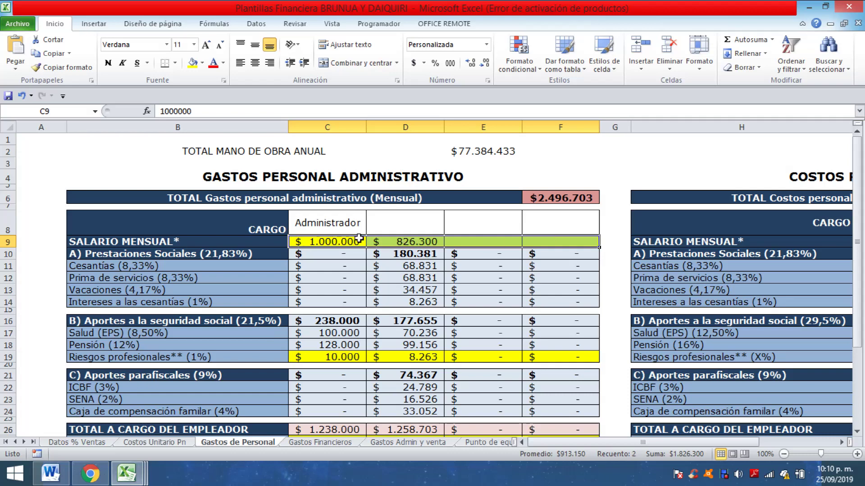
{"action": "left_click", "coordinate": [345, 444]}
{"action": "left_click_drag", "start_coordinate": [256, 236], "coordinate": [259, 286]}
{"action": "left_click", "coordinate": [193, 247]}
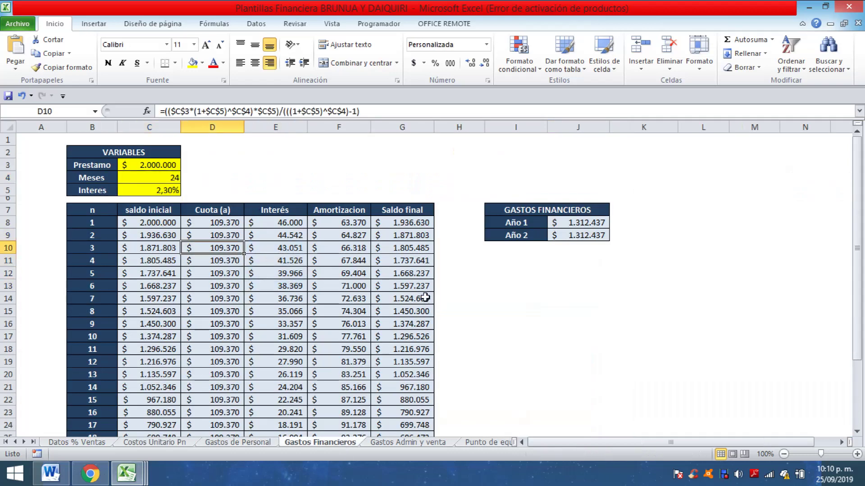
{"action": "left_click", "coordinate": [339, 286]}
{"action": "left_click", "coordinate": [197, 306]}
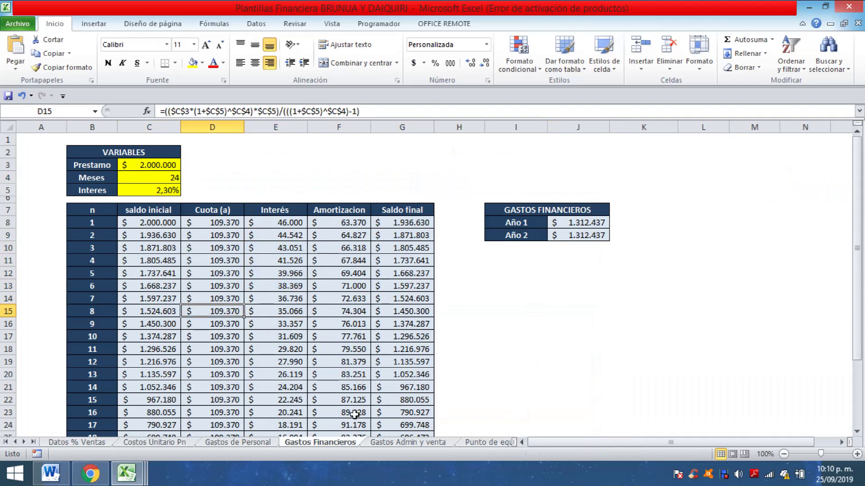
Step: On the Gastos Admin y venta sheet, fill the VLR MES cells D7:D9, D11:D14, D16:D20 and D22:D23 with yellow
{"action": "left_click", "coordinate": [406, 445]}
{"action": "scroll", "coordinate": [509, 306], "scroll_direction": "up", "scroll_amount": 8}
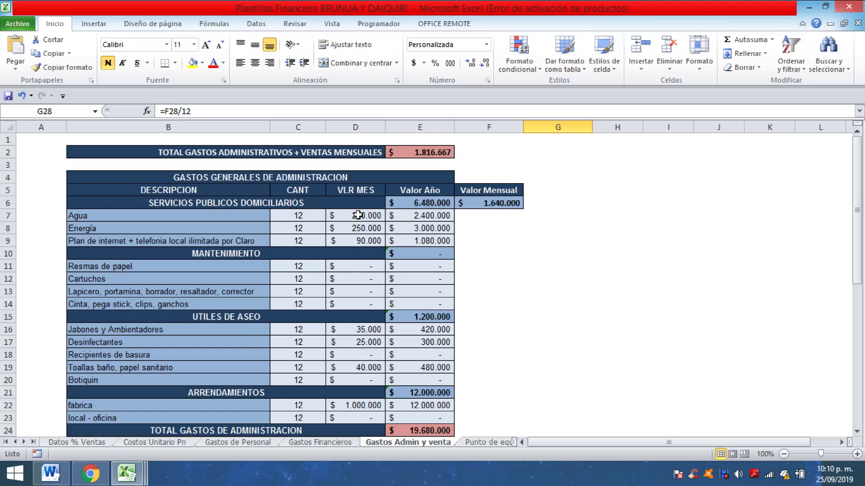
{"action": "left_click_drag", "start_coordinate": [358, 215], "coordinate": [354, 417]}
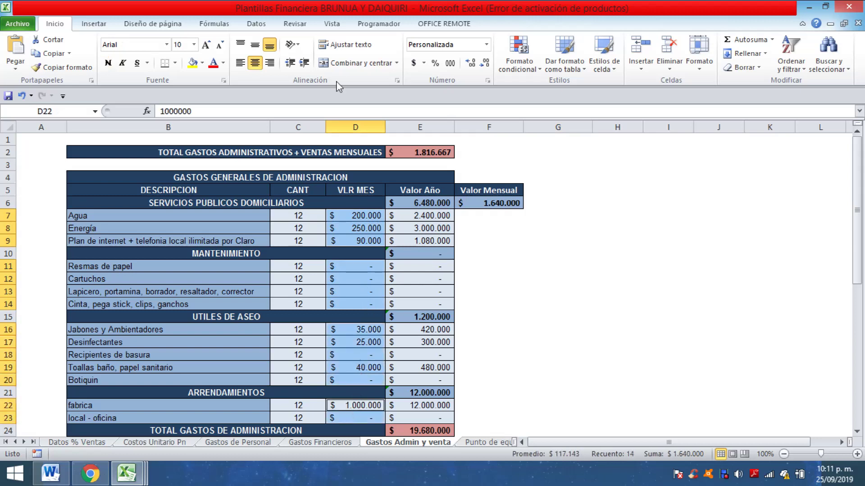
{"action": "left_click", "coordinate": [193, 62]}
{"action": "left_click", "coordinate": [557, 278]}
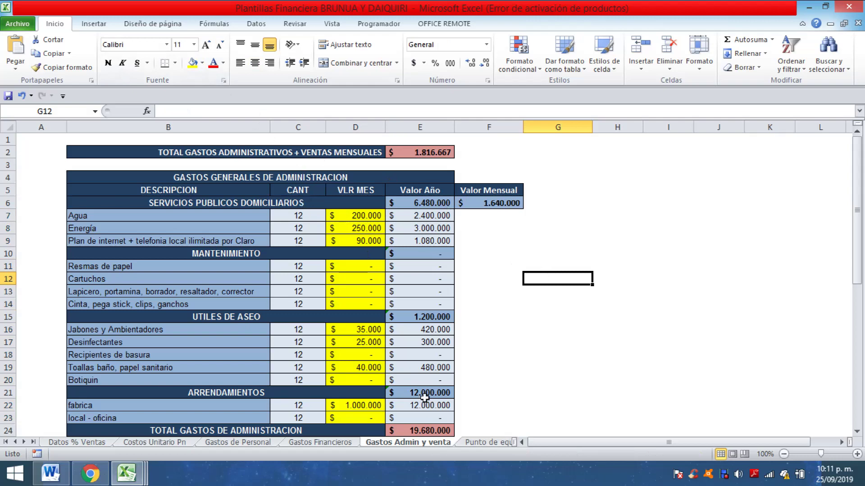
Step: Review the Publicidad directa BTL rows of the Gastos de Ventas table and fill their input cells C30:E33 with yellow
{"action": "scroll", "coordinate": [417, 359], "scroll_direction": "down", "scroll_amount": 6}
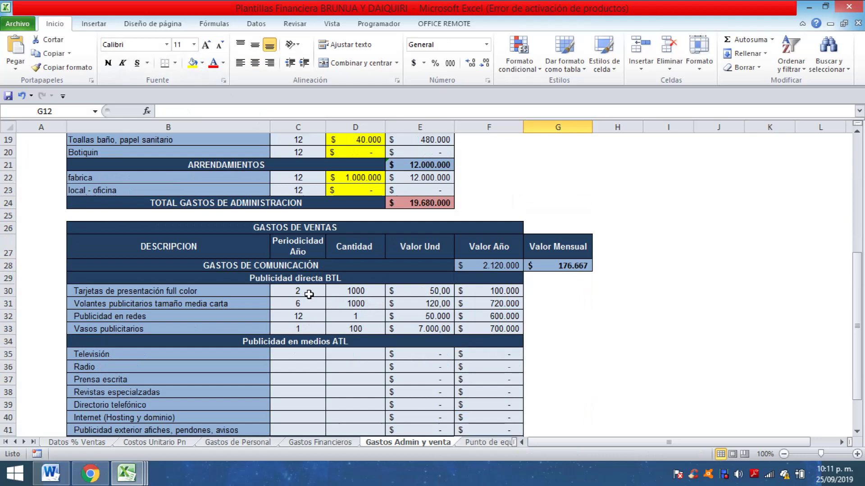
{"action": "left_click_drag", "start_coordinate": [186, 295], "coordinate": [235, 331]}
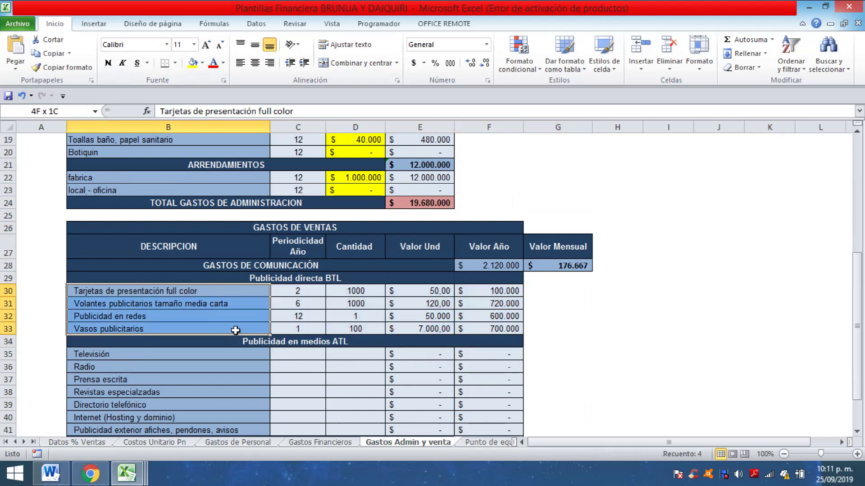
{"action": "left_click_drag", "start_coordinate": [320, 294], "coordinate": [321, 326]}
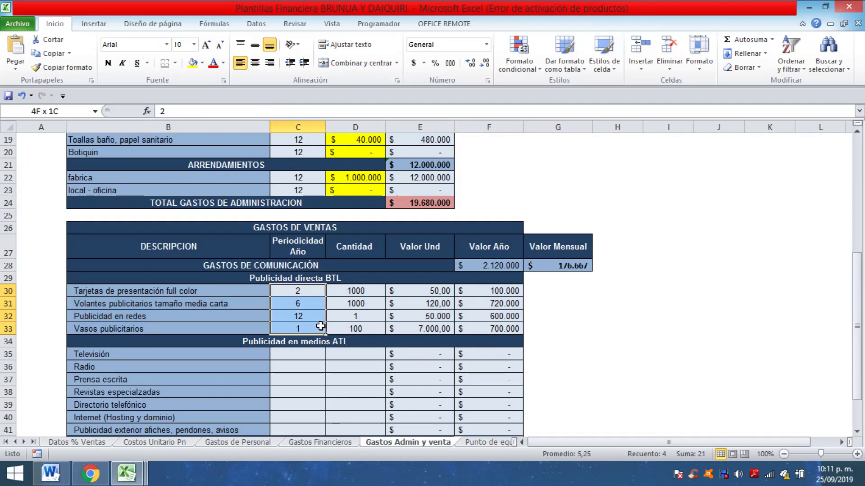
{"action": "left_click", "coordinate": [362, 291]}
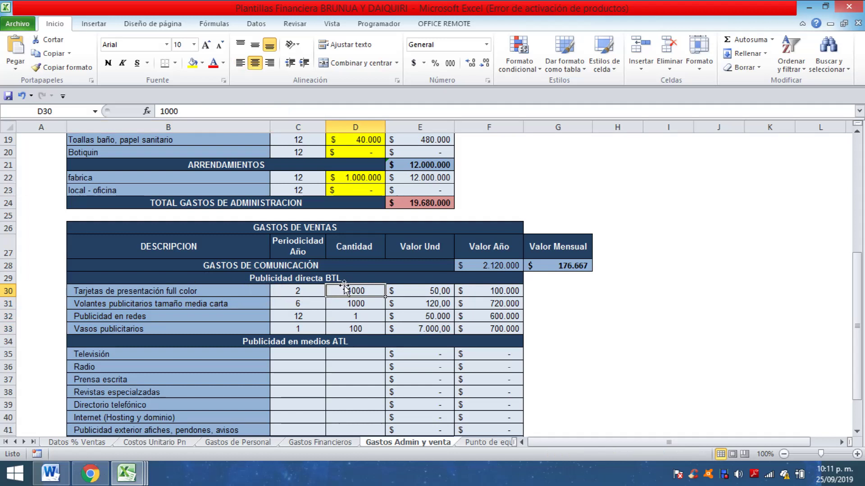
{"action": "left_click", "coordinate": [422, 293]}
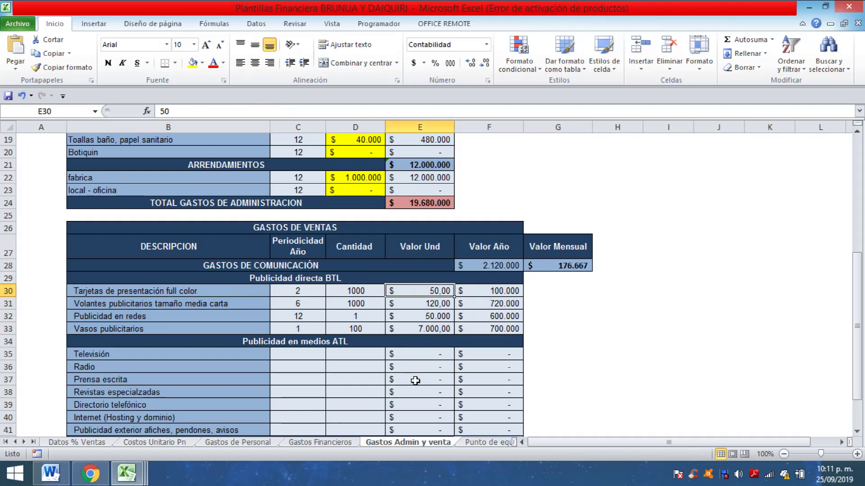
{"action": "left_click", "coordinate": [503, 293]}
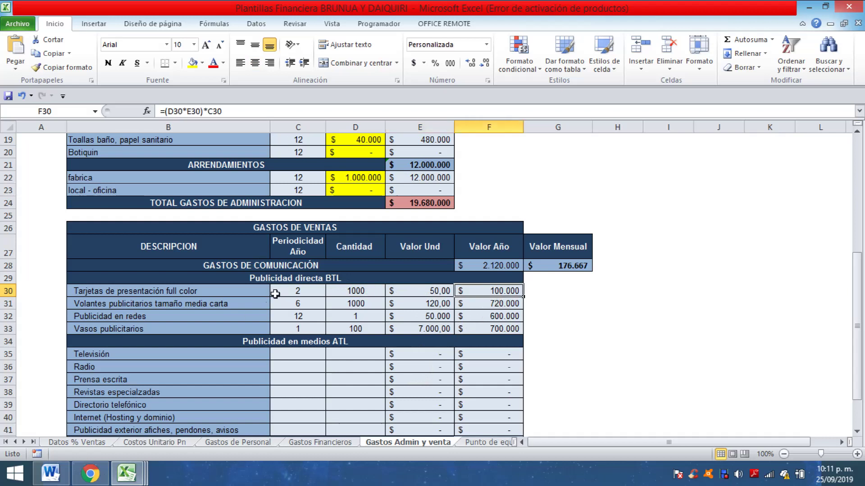
{"action": "left_click_drag", "start_coordinate": [246, 306], "coordinate": [478, 306]}
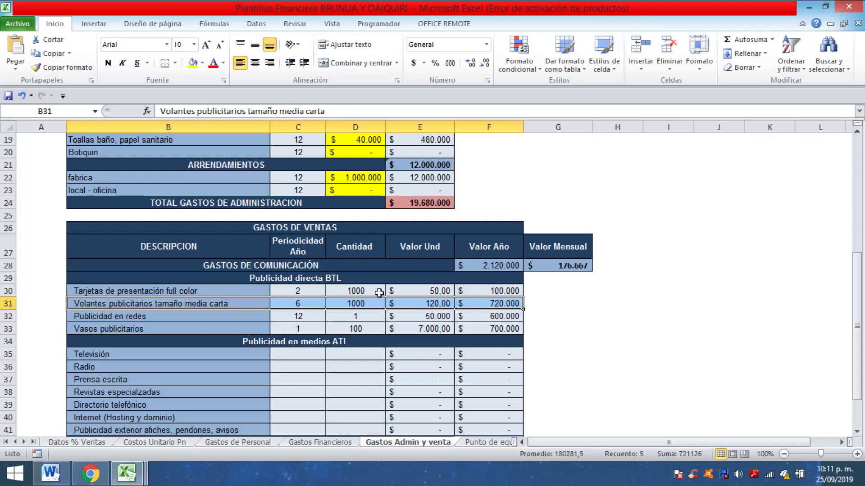
{"action": "left_click_drag", "start_coordinate": [311, 290], "coordinate": [415, 330]}
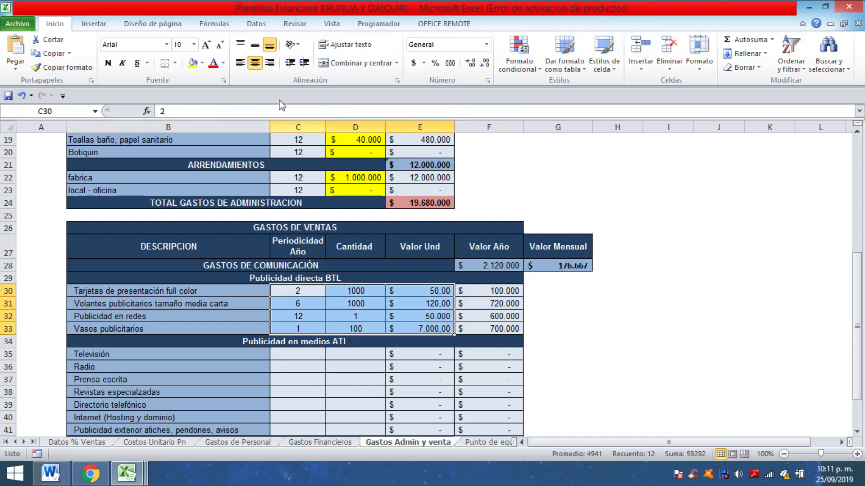
{"action": "left_click", "coordinate": [193, 63]}
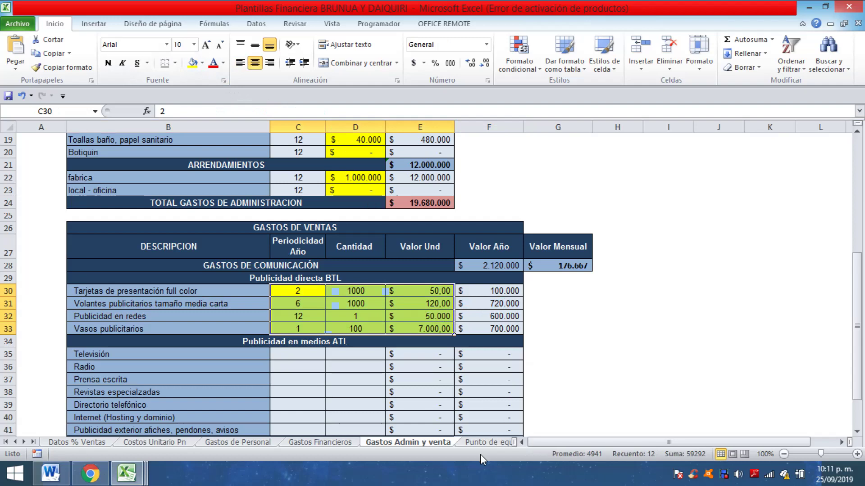
Step: Check the break-even table on the Punto de equilibrio sheet and return to the Gastos Financieros sheet
{"action": "left_click", "coordinate": [486, 443]}
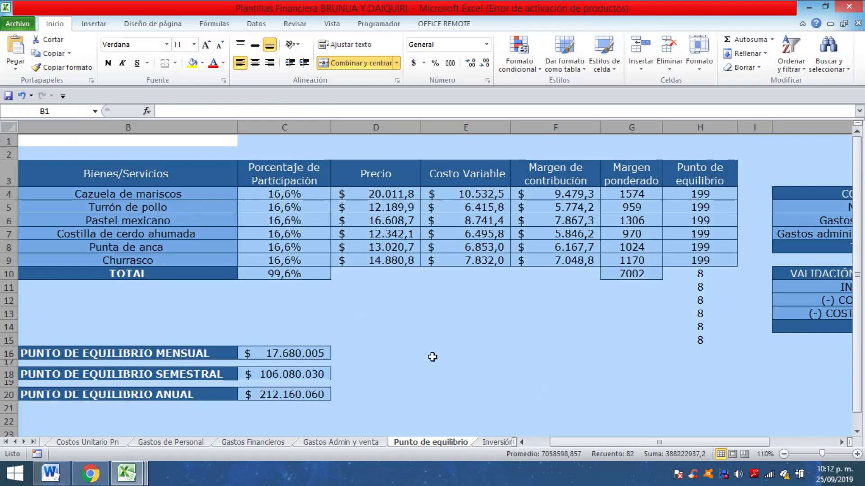
{"action": "left_click", "coordinate": [318, 444]}
{"action": "left_click", "coordinate": [255, 443]}
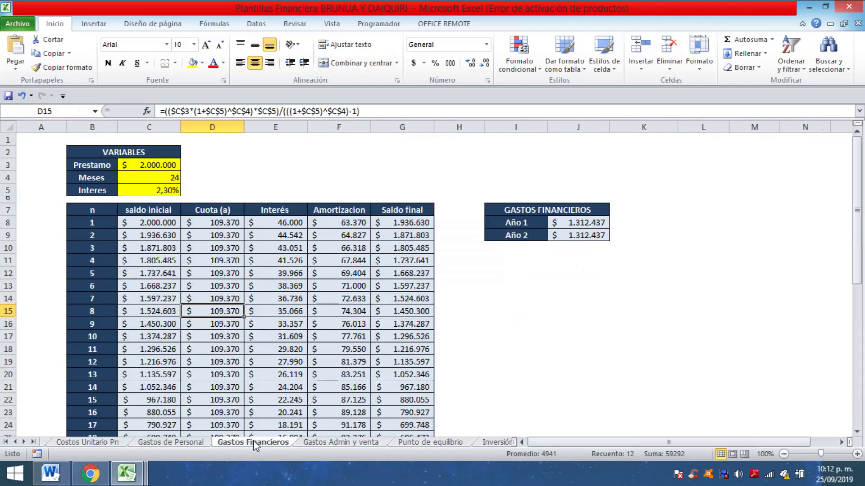
Step: Return to the Punto de equilibrio sheet and review the price, variable cost and participation percentage columns of the break-even table
{"action": "left_click", "coordinate": [171, 442]}
{"action": "left_click", "coordinate": [99, 443]}
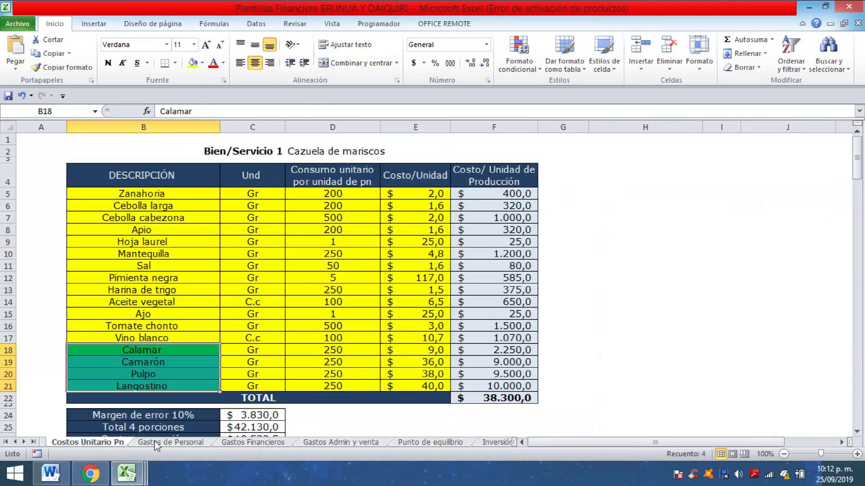
{"action": "left_click", "coordinate": [415, 443]}
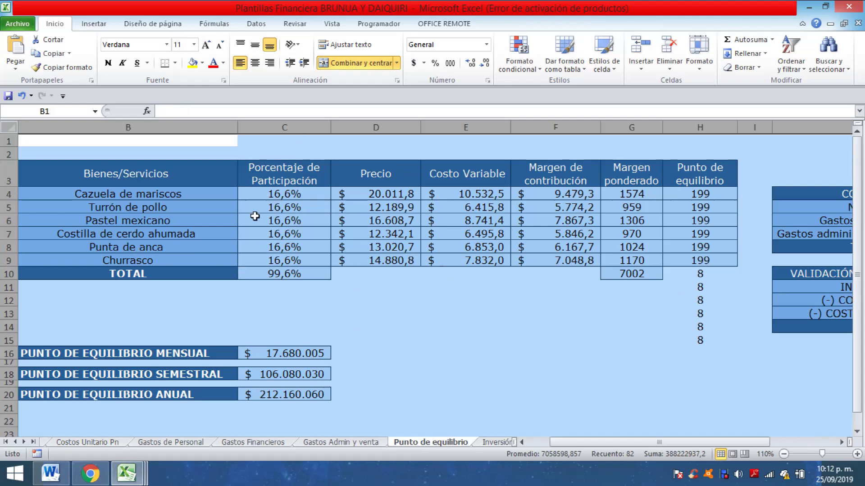
{"action": "left_click_drag", "start_coordinate": [367, 196], "coordinate": [363, 260]}
{"action": "left_click_drag", "start_coordinate": [477, 194], "coordinate": [492, 265]}
{"action": "left_click_drag", "start_coordinate": [582, 443], "coordinate": [425, 342]}
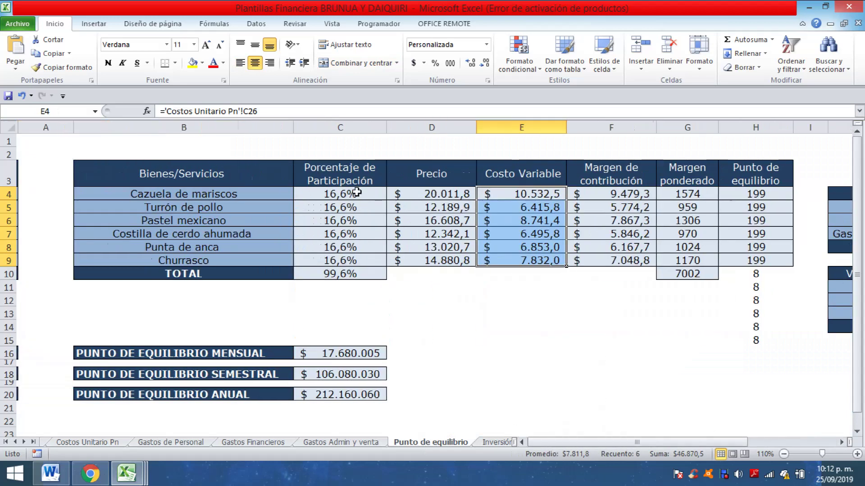
{"action": "left_click_drag", "start_coordinate": [357, 194], "coordinate": [350, 262]}
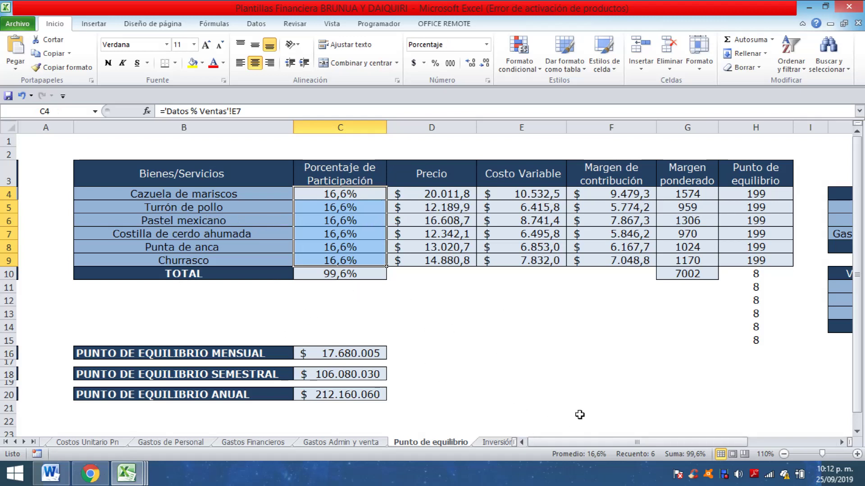
Step: Check the total, Nómina and Gastos financieros formulas in the Costos fijos mensuales table
{"action": "left_click_drag", "start_coordinate": [580, 442], "coordinate": [669, 442]}
{"action": "left_click", "coordinate": [615, 249]}
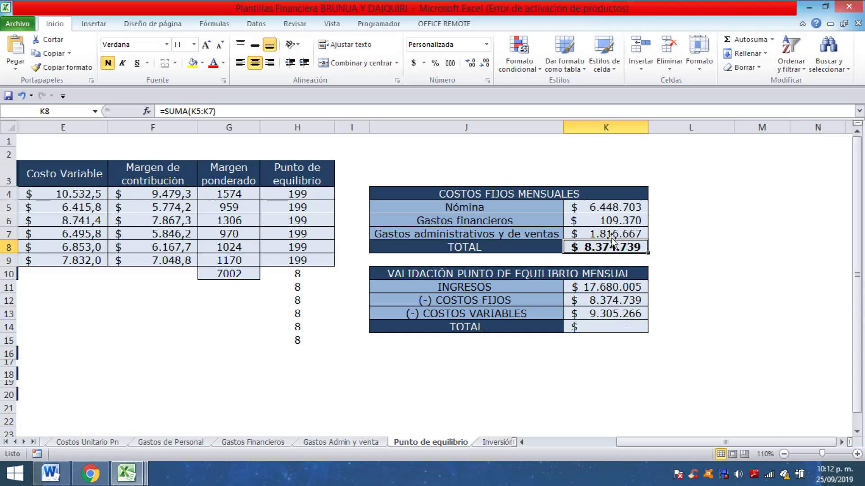
{"action": "left_click", "coordinate": [612, 210]}
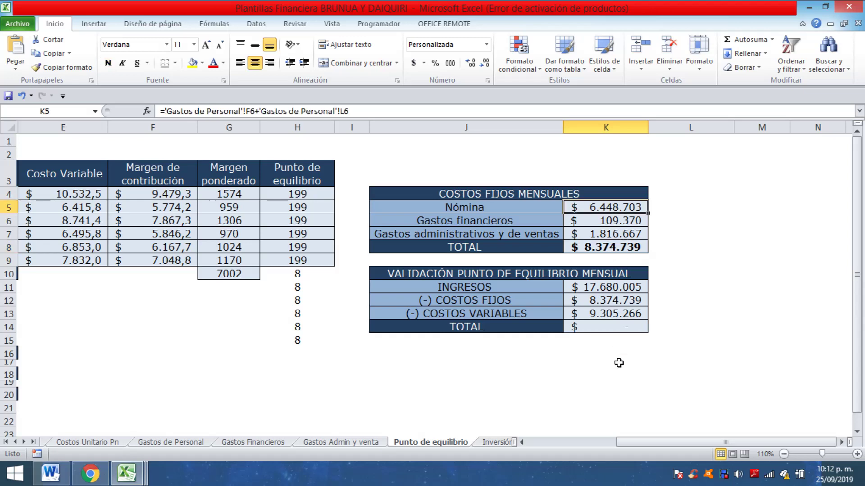
{"action": "left_click", "coordinate": [626, 219]}
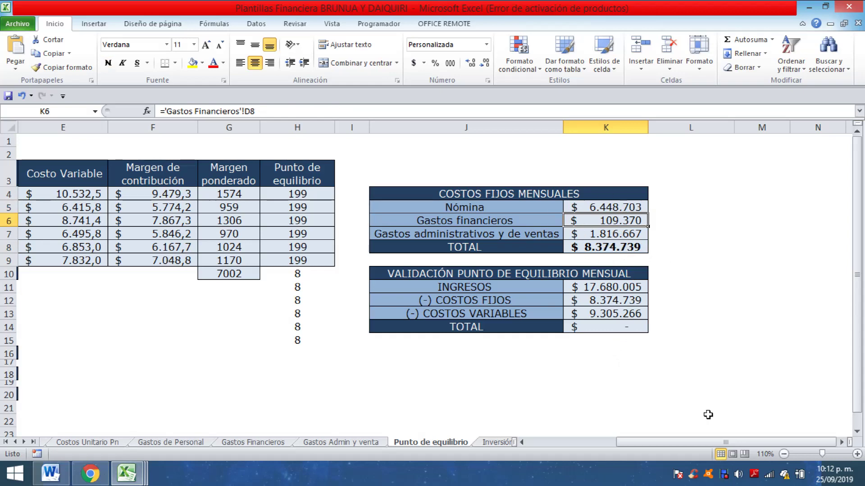
{"action": "left_click_drag", "start_coordinate": [651, 443], "coordinate": [563, 451]}
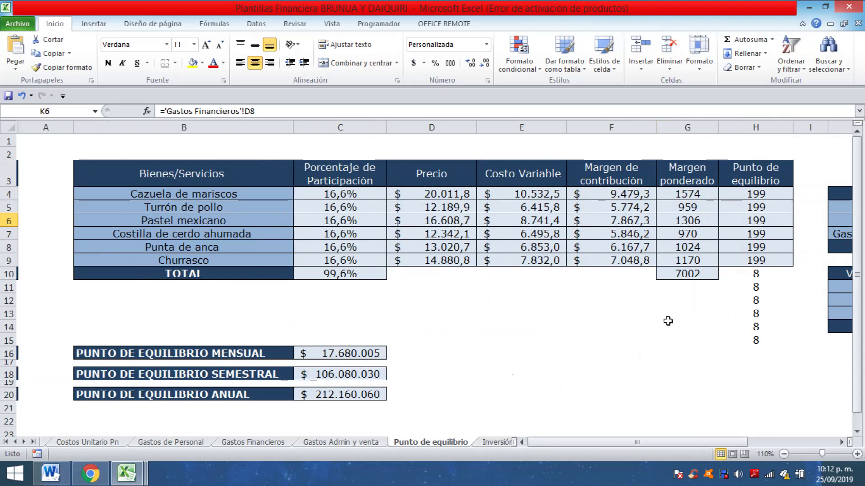
Step: Fill the Punto de equilibrio cells H4:H9 and the Porcentaje de Participación cells C4:C9 with yellow
{"action": "left_click", "coordinate": [753, 194]}
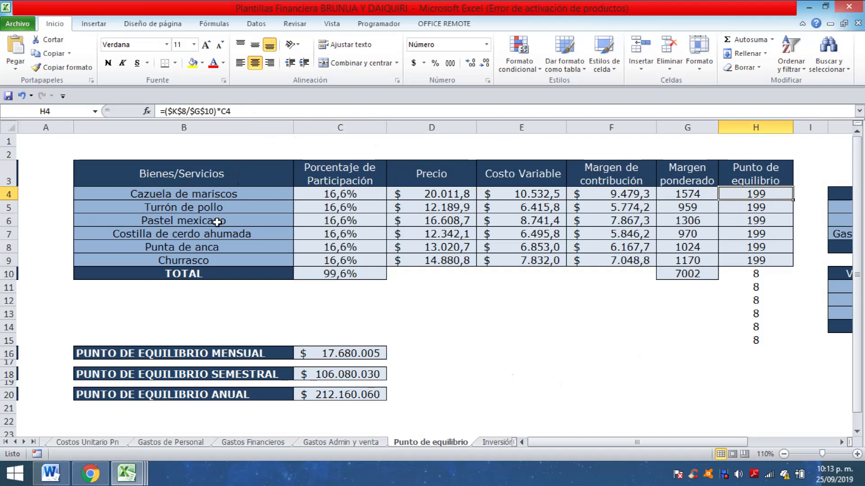
{"action": "left_click_drag", "start_coordinate": [763, 195], "coordinate": [760, 260]}
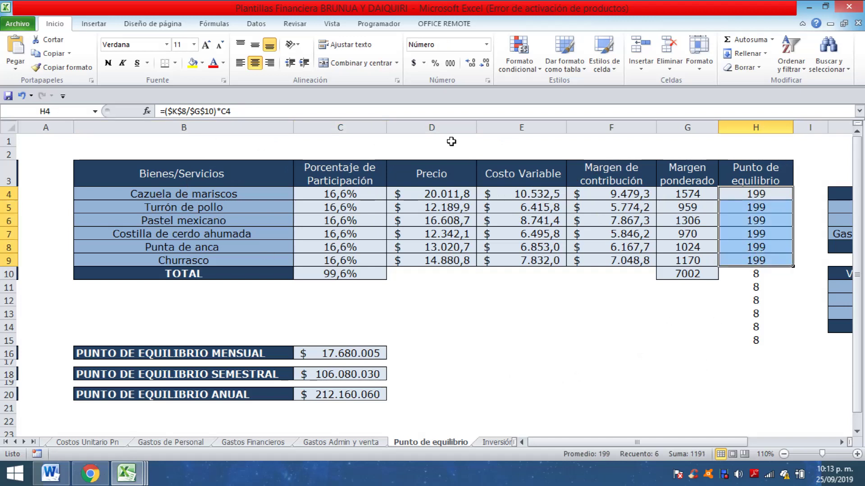
{"action": "left_click", "coordinate": [193, 62]}
{"action": "left_click_drag", "start_coordinate": [348, 197], "coordinate": [346, 261]}
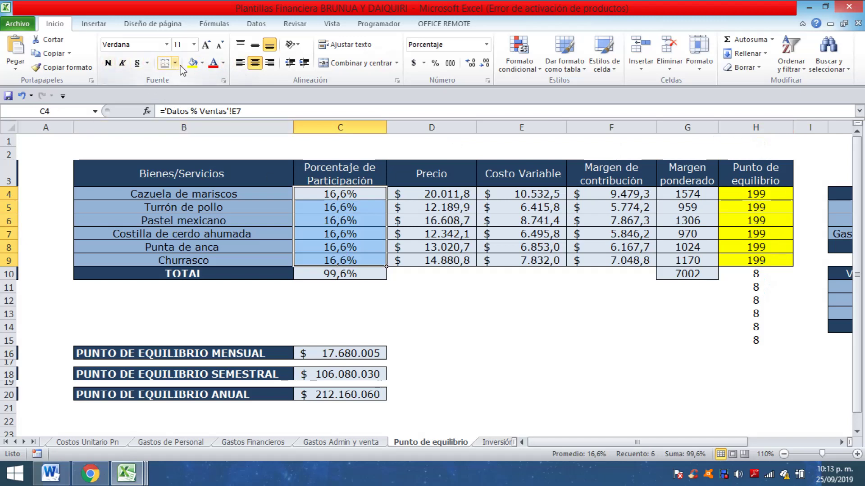
{"action": "left_click", "coordinate": [193, 62]}
{"action": "left_click_drag", "start_coordinate": [355, 195], "coordinate": [363, 260]}
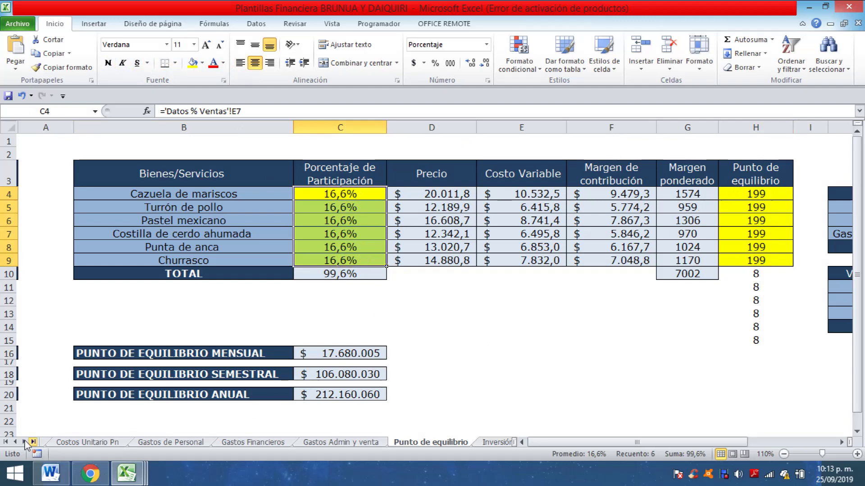
Step: On the Datos % Ventas sheet, set the expected participation of Cazuela de mariscos in E7 to 100%
{"action": "left_click", "coordinate": [6, 442]}
{"action": "left_click", "coordinate": [77, 443]}
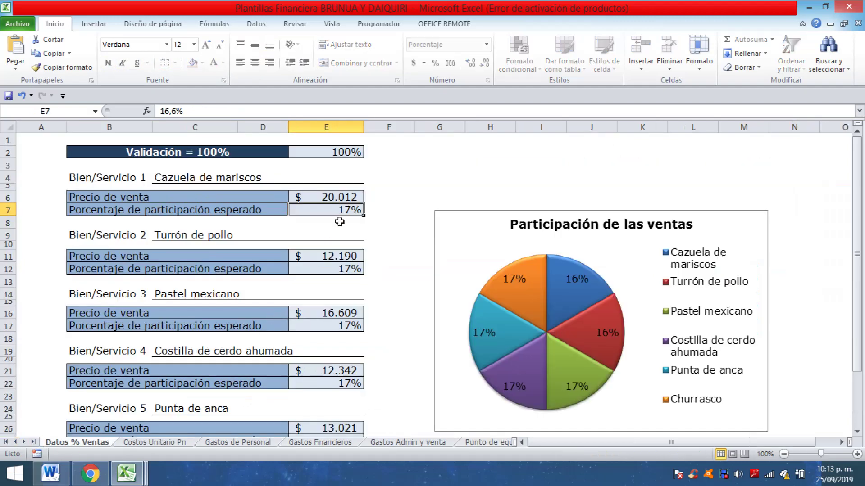
{"action": "type", "text": "100"}
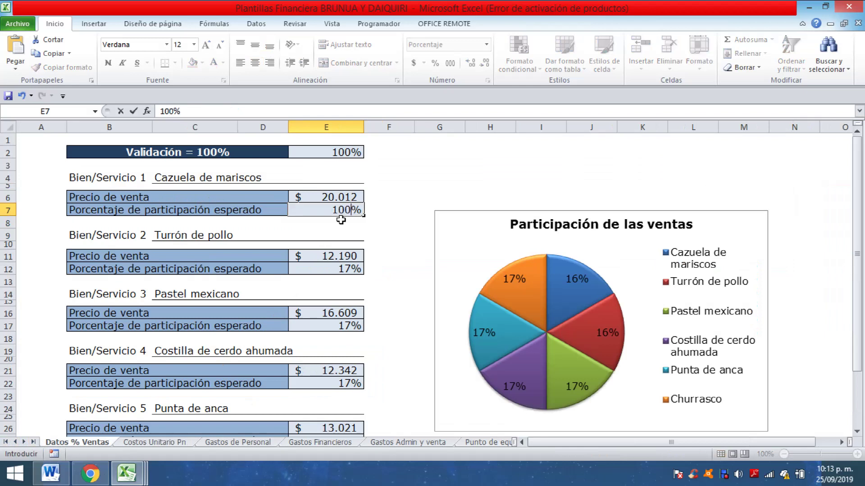
{"action": "key", "text": "Return"}
Step: Clear the expected participation percentages of Bien/Servicio 2 through 6 in cells E12, E17, E22, E27 and E32
{"action": "key", "text": "Delete"}
{"action": "key", "text": "Return"}
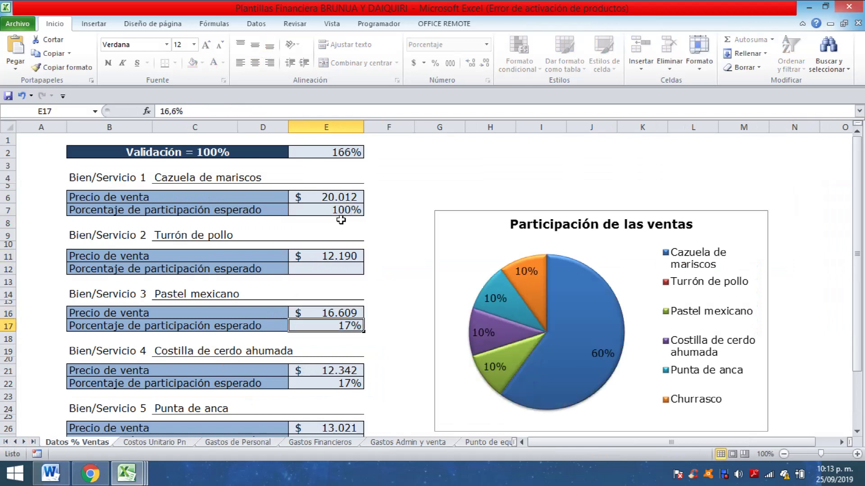
{"action": "key", "text": "Delete"}
{"action": "key", "text": "Down"}
{"action": "key", "text": "Down"}
{"action": "key", "text": "Down"}
{"action": "key", "text": "Down"}
{"action": "key", "text": "Down"}
{"action": "key", "text": "Delete"}
{"action": "key", "text": "Down"}
{"action": "key", "text": "Down"}
{"action": "key", "text": "Down"}
{"action": "key", "text": "Down"}
{"action": "key", "text": "Down"}
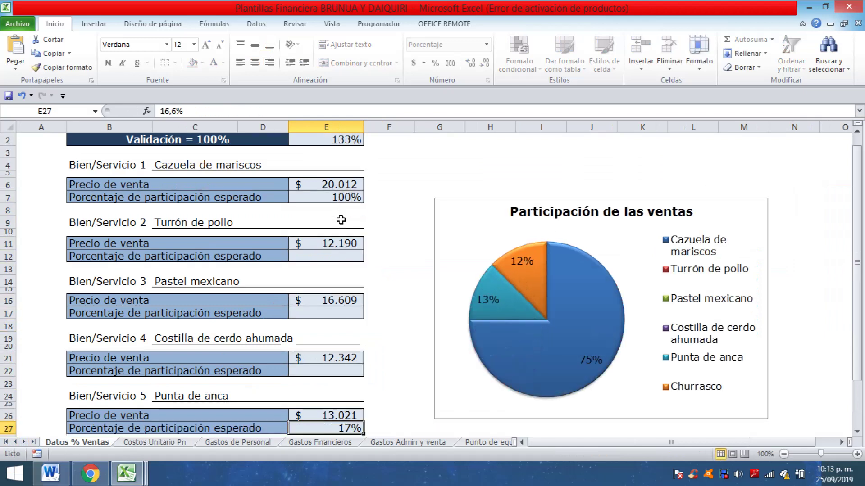
{"action": "key", "text": "Delete"}
{"action": "key", "text": "Down"}
{"action": "key", "text": "Down"}
{"action": "key", "text": "Down"}
{"action": "key", "text": "Down"}
{"action": "key", "text": "Down"}
{"action": "key", "text": "Delete"}
{"action": "scroll", "coordinate": [428, 260], "scroll_direction": "up", "scroll_amount": 2}
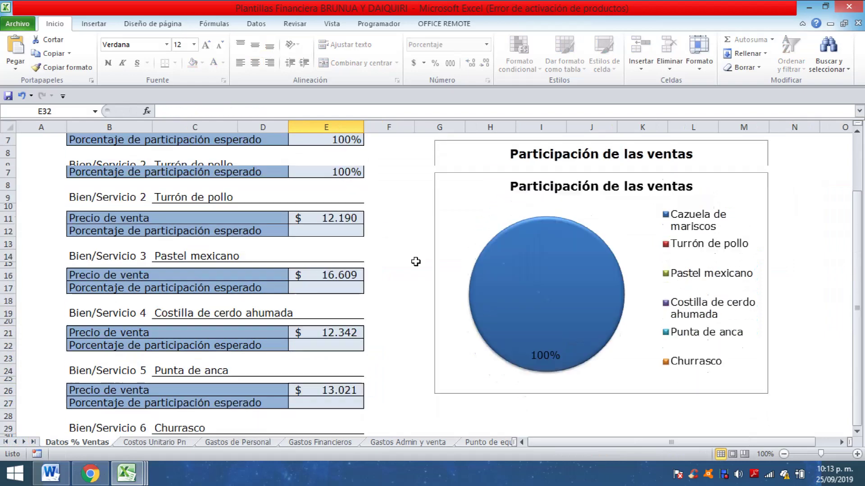
Step: On the Punto de equilibrio sheet, check the break-even units, the price and the daily units formula for Cazuela de mariscos
{"action": "left_click", "coordinate": [474, 443]}
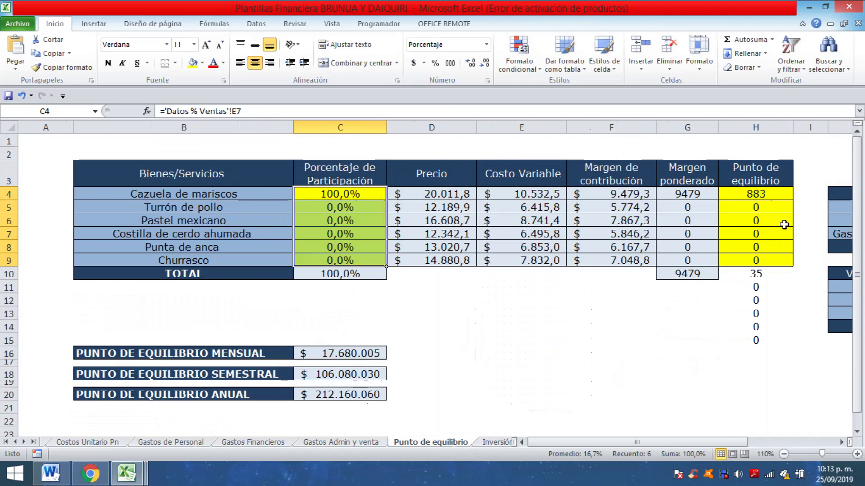
{"action": "left_click", "coordinate": [761, 195]}
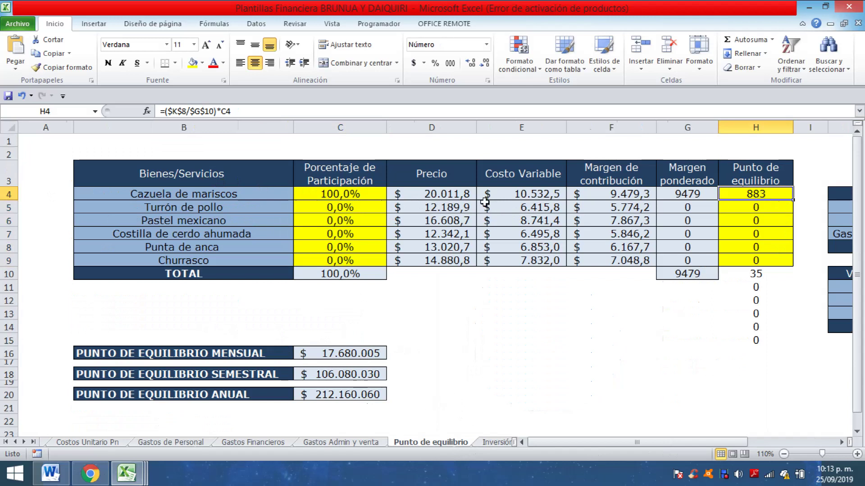
{"action": "left_click", "coordinate": [468, 193]}
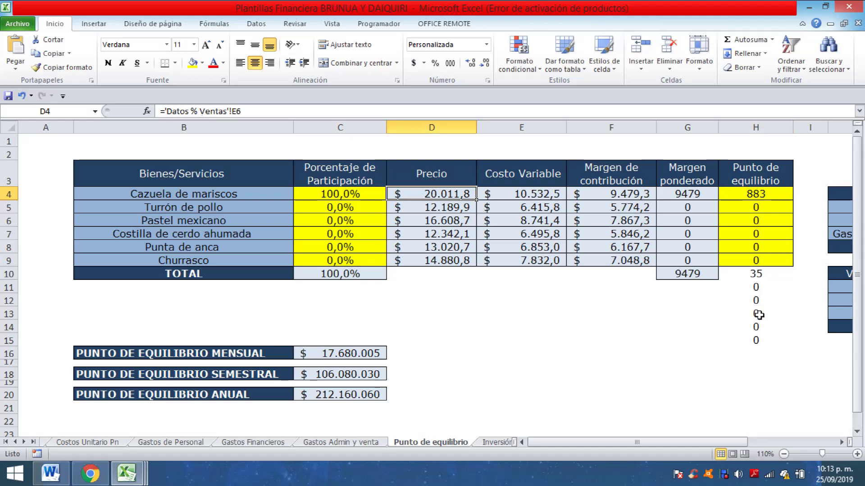
{"action": "left_click", "coordinate": [762, 268]}
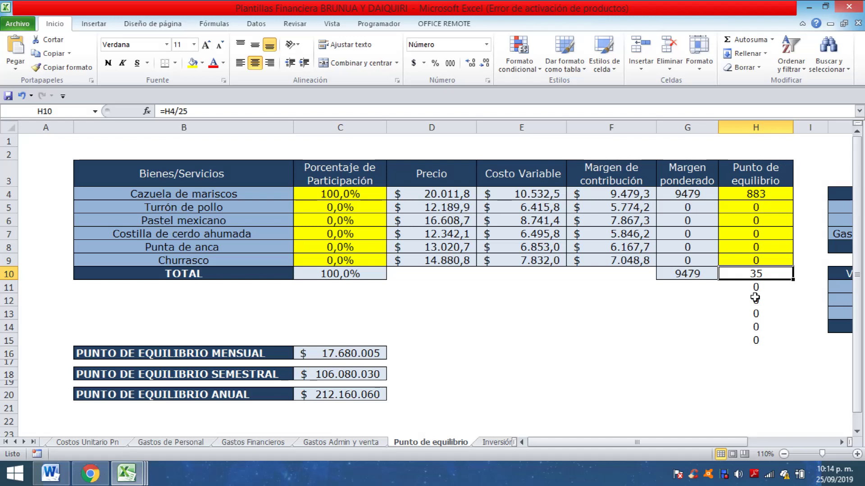
{"action": "scroll", "coordinate": [523, 274], "scroll_direction": "right", "scroll_amount": 4}
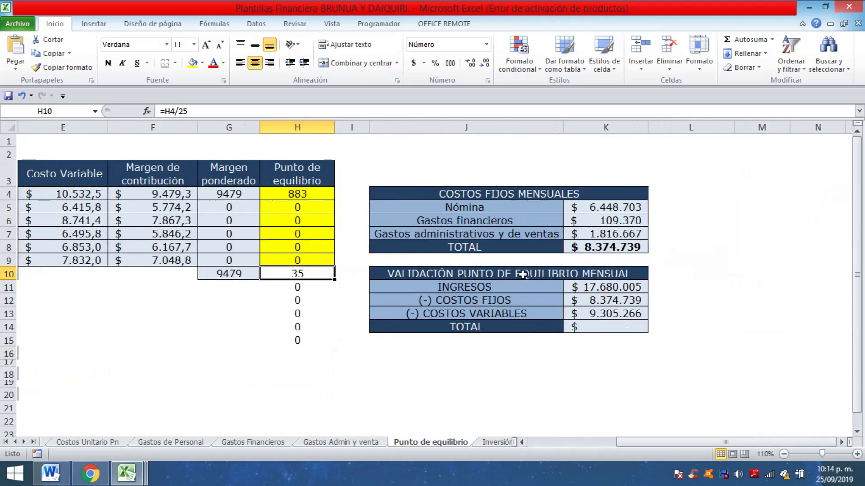
{"action": "left_click_drag", "start_coordinate": [498, 274], "coordinate": [599, 326]}
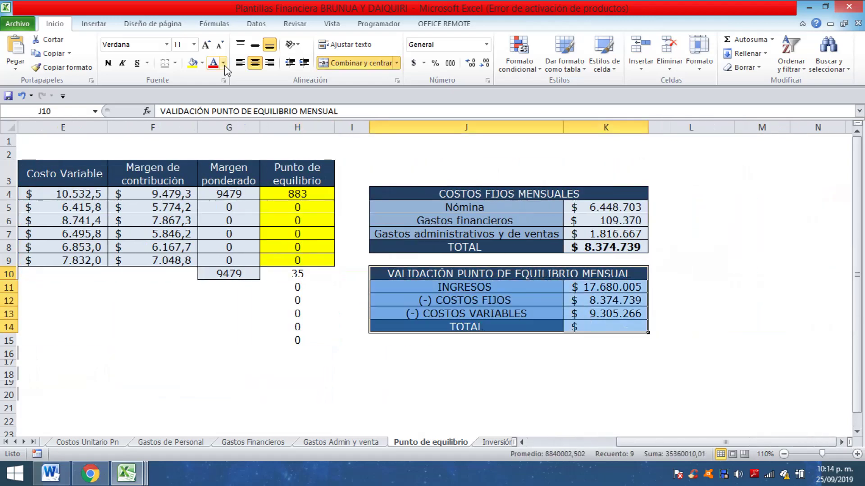
{"action": "left_click", "coordinate": [193, 62]}
{"action": "left_click", "coordinate": [590, 287]}
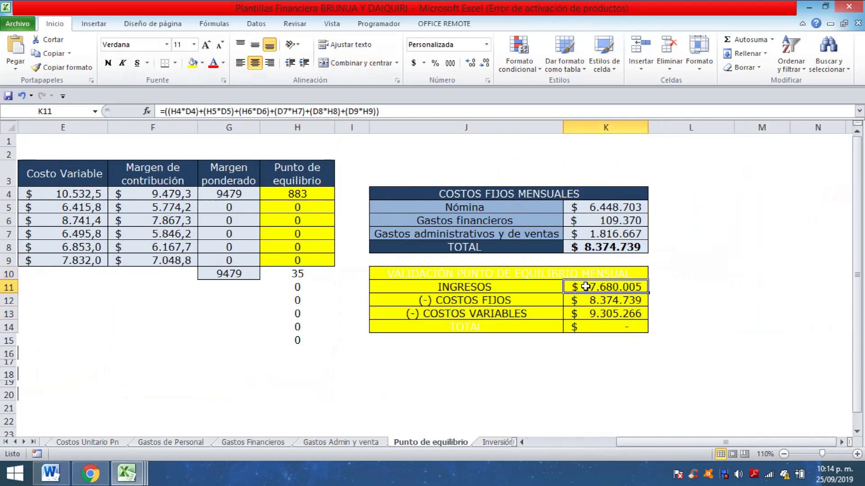
{"action": "key", "text": "ctrl+z"}
Step: Fill J11:K13 of the Validación punto de equilibrio mensual table with yellow and check the table's formulas
{"action": "left_click_drag", "start_coordinate": [518, 288], "coordinate": [615, 315]}
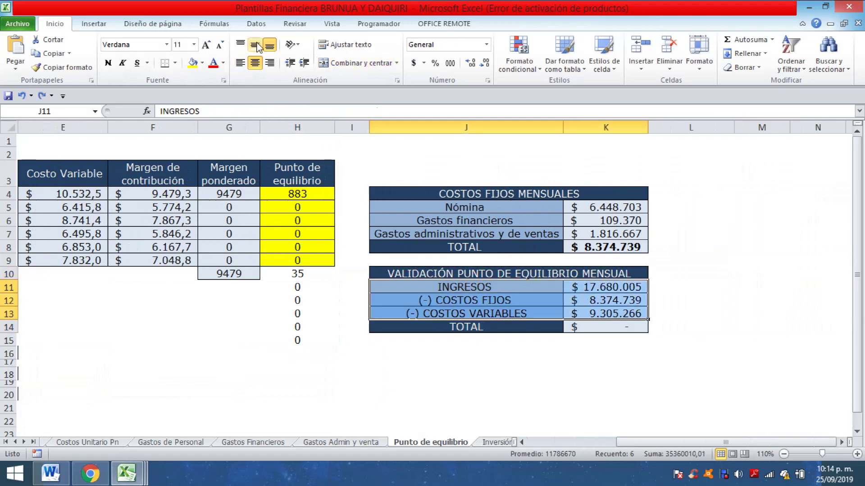
{"action": "left_click", "coordinate": [193, 63]}
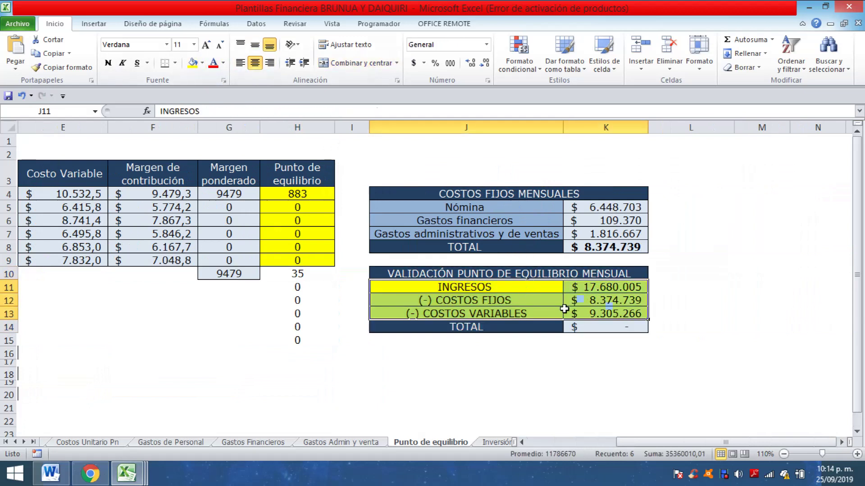
{"action": "left_click", "coordinate": [587, 301]}
{"action": "left_click", "coordinate": [608, 287]}
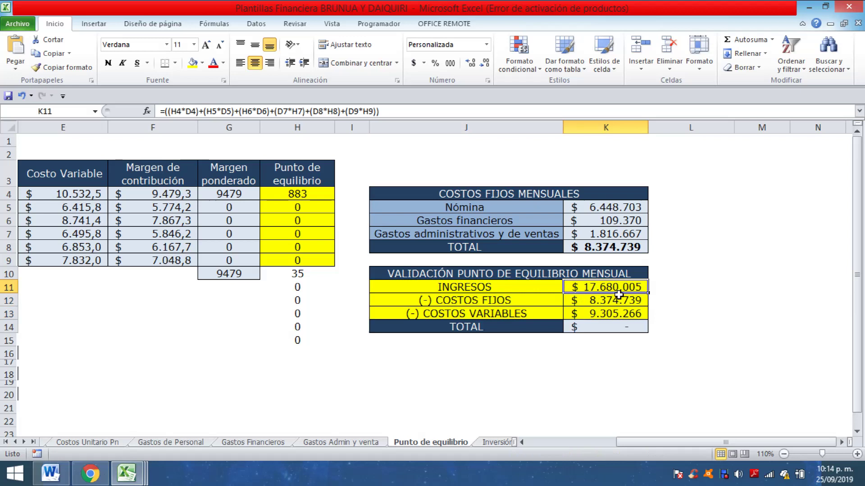
{"action": "left_click", "coordinate": [623, 308]}
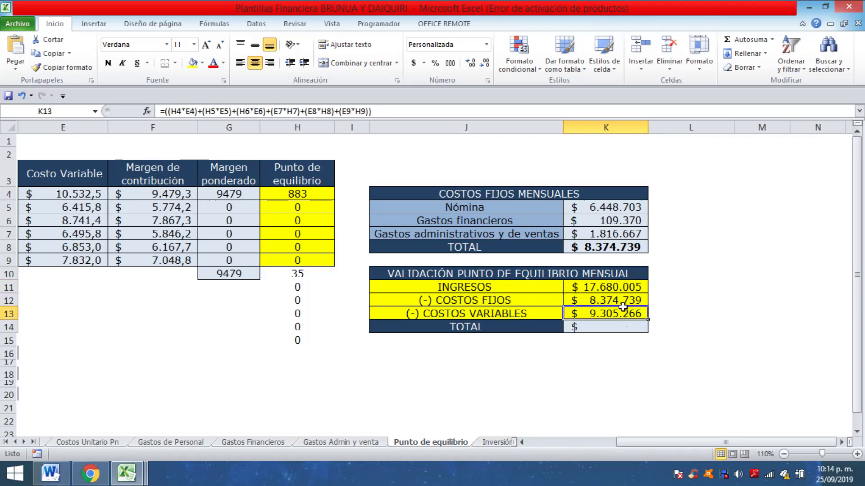
{"action": "left_click", "coordinate": [618, 327]}
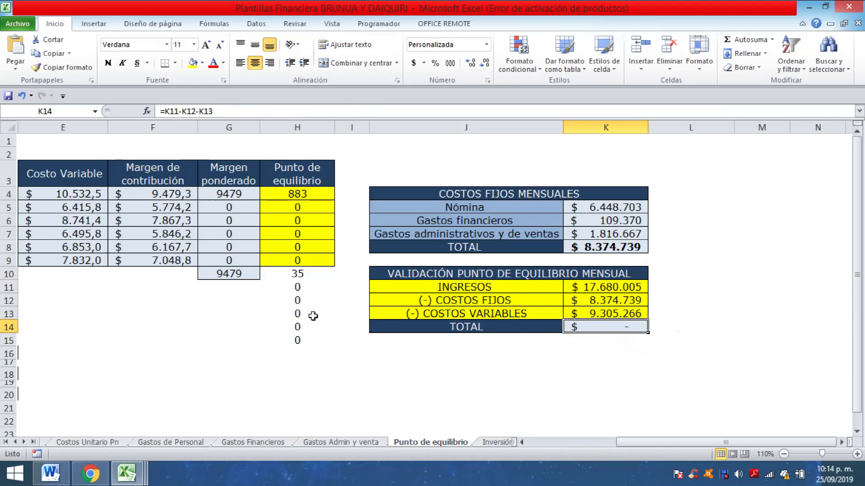
Step: Open the Ingresos año 1 sheet and examine the Porcentaje por encima del punto de equilibrio (Margen) row
{"action": "left_click", "coordinate": [24, 442]}
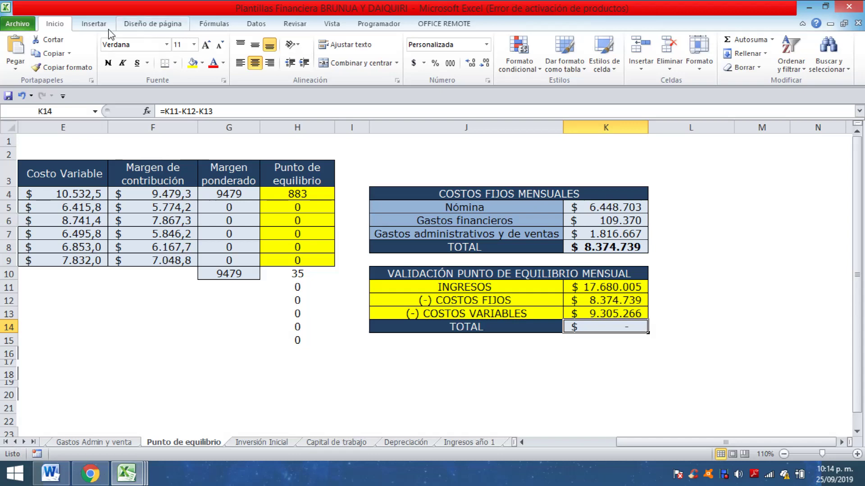
{"action": "left_click", "coordinate": [13, 124]}
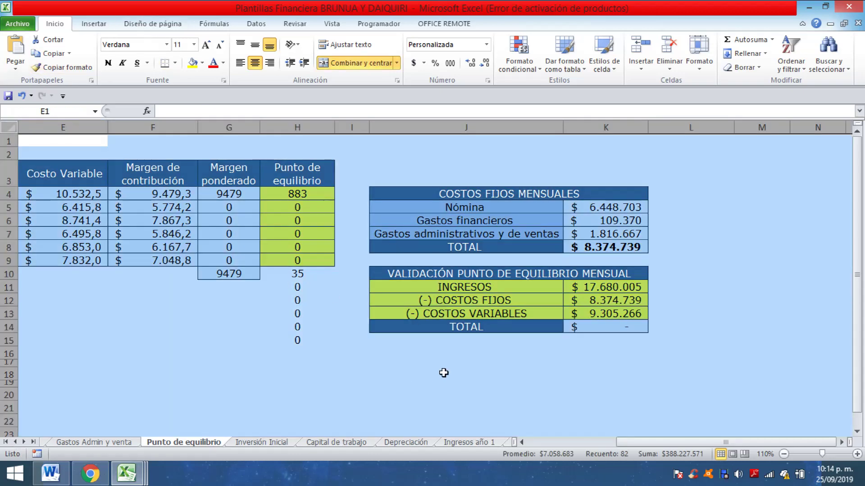
{"action": "left_click", "coordinate": [485, 442]}
{"action": "left_click", "coordinate": [648, 238]}
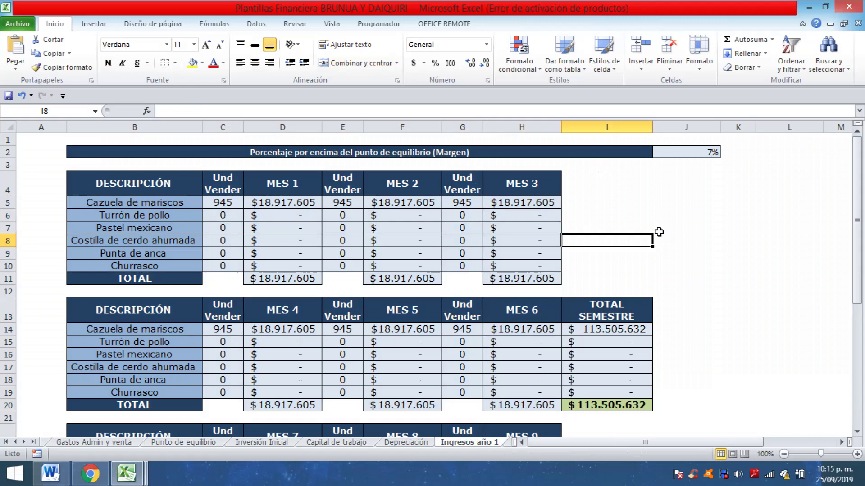
{"action": "key", "text": "Up"}
{"action": "key", "text": "Up"}
{"action": "key", "text": "Up"}
{"action": "key", "text": "Up"}
{"action": "key", "text": "Up"}
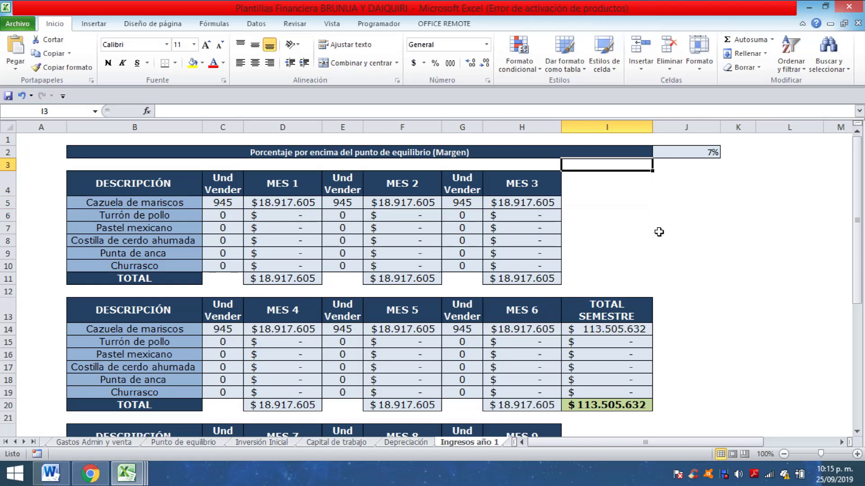
{"action": "key", "text": "Up"}
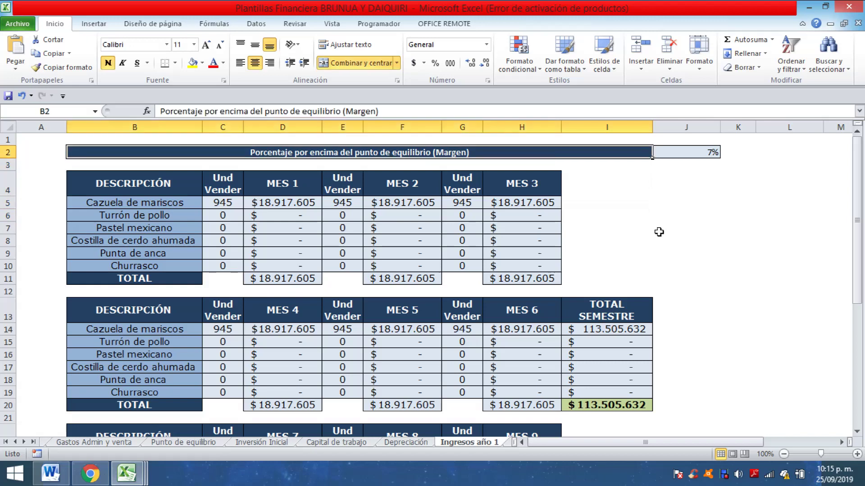
{"action": "key", "text": "Right"}
{"action": "left_click", "coordinate": [508, 155]}
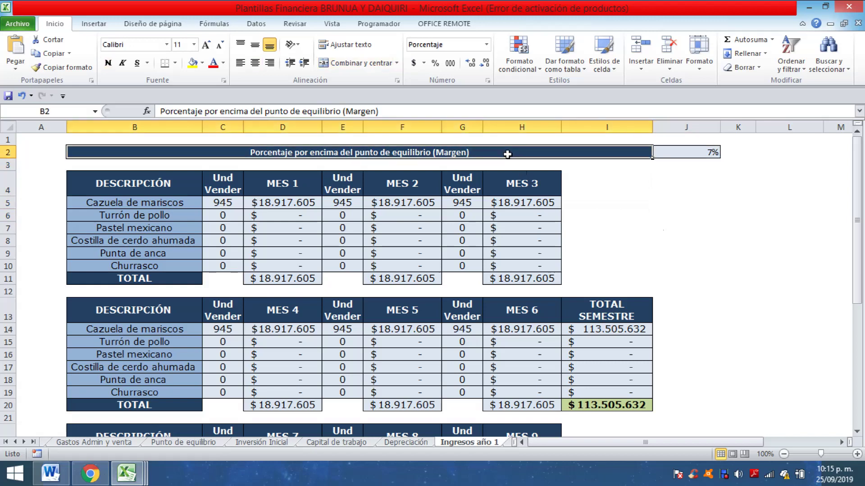
Step: Set the Porcentaje por encima del punto de equilibrio (Margen) in J2 to 10%
{"action": "left_click", "coordinate": [686, 152]}
{"action": "type", "text": "10"}
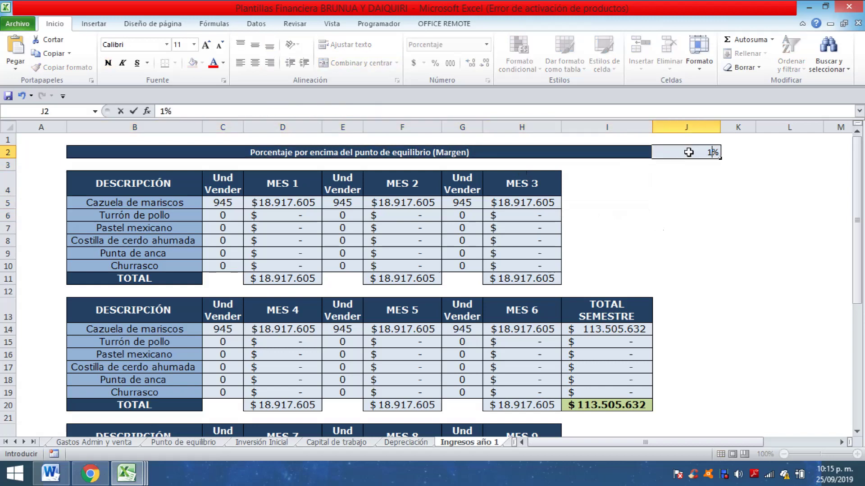
{"action": "key", "text": "Return"}
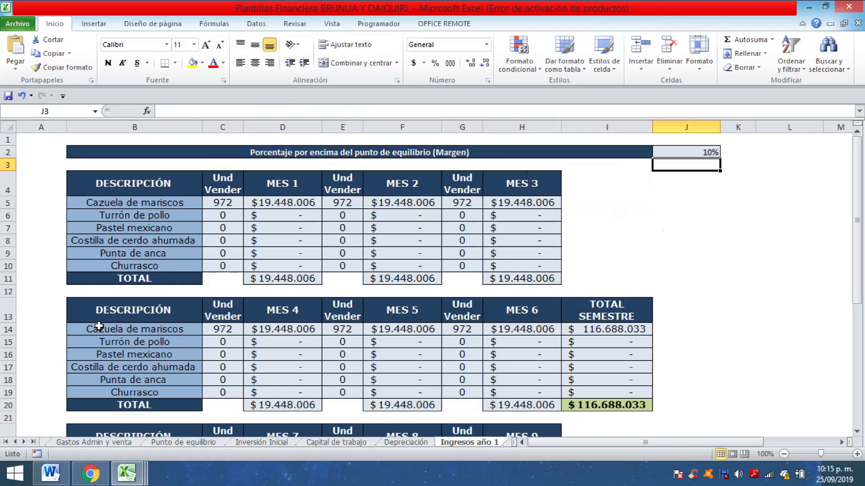
Step: Check the units to sell and the income formula for Cazuela de mariscos in MES 1
{"action": "left_click_drag", "start_coordinate": [210, 204], "coordinate": [302, 204]}
{"action": "left_click", "coordinate": [215, 203]}
{"action": "left_click", "coordinate": [281, 203]}
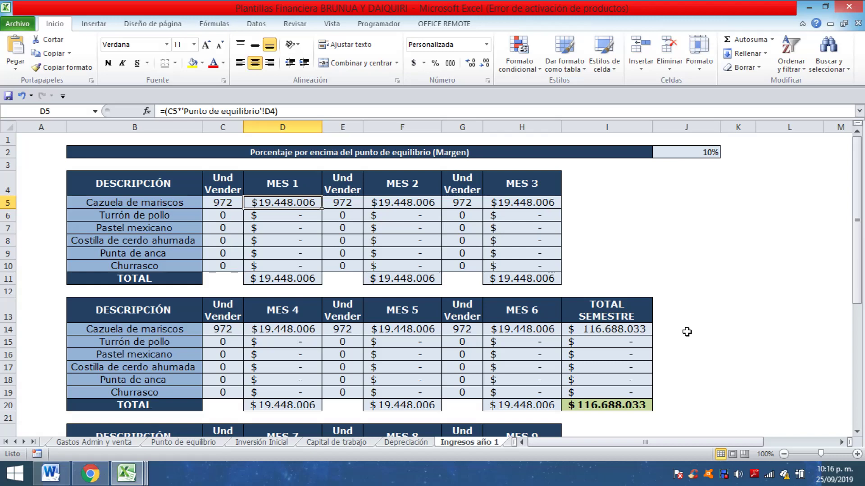
{"action": "left_click", "coordinate": [722, 477]}
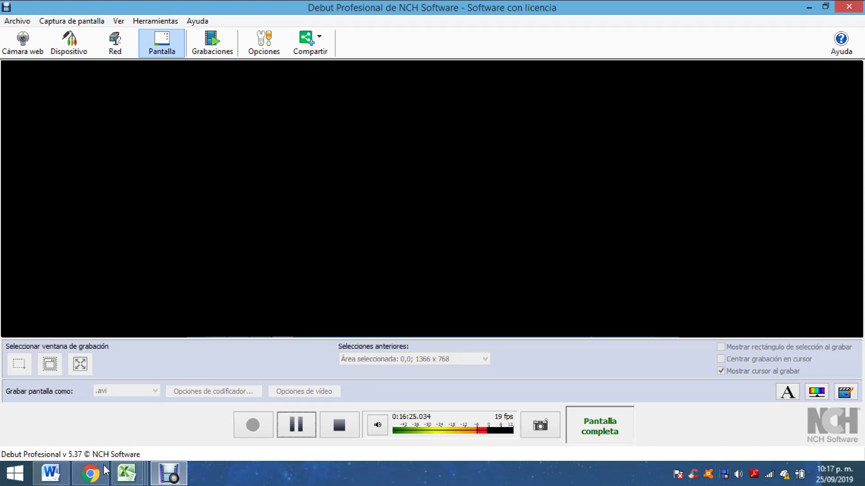
{"action": "left_click", "coordinate": [91, 473]}
{"action": "left_click", "coordinate": [91, 473]}
{"action": "mouse_move", "coordinate": [133, 477]}
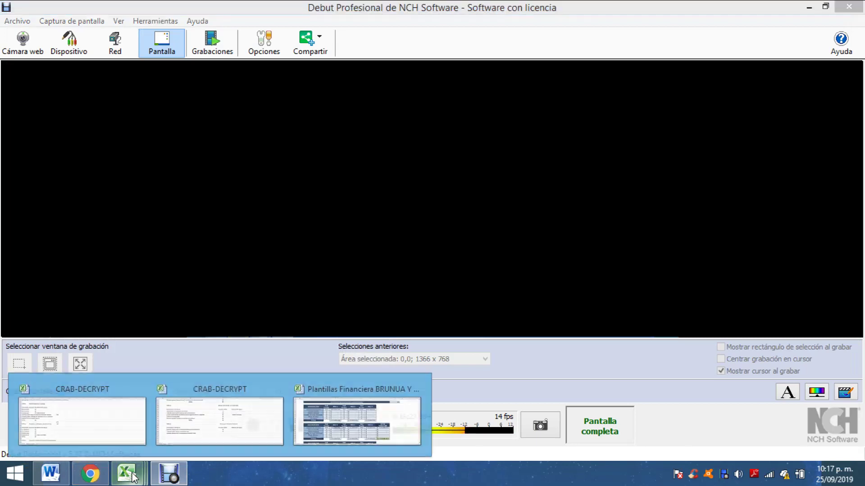
{"action": "left_click", "coordinate": [304, 434]}
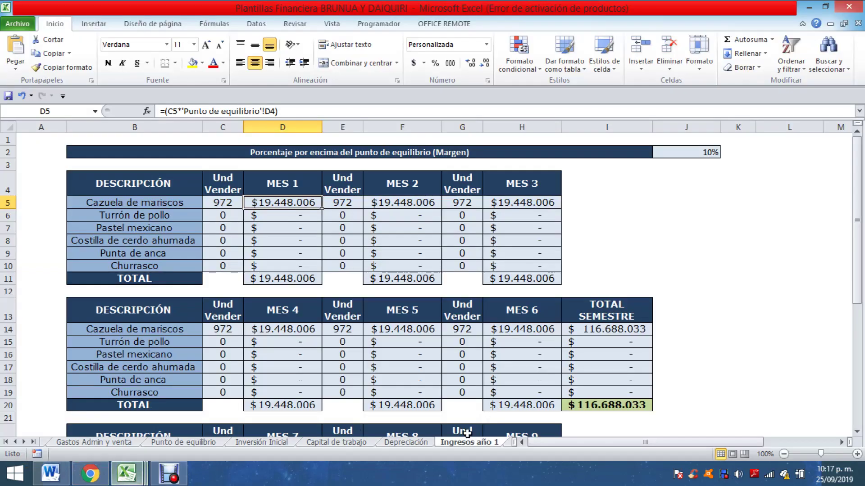
{"action": "right_click", "coordinate": [730, 476]}
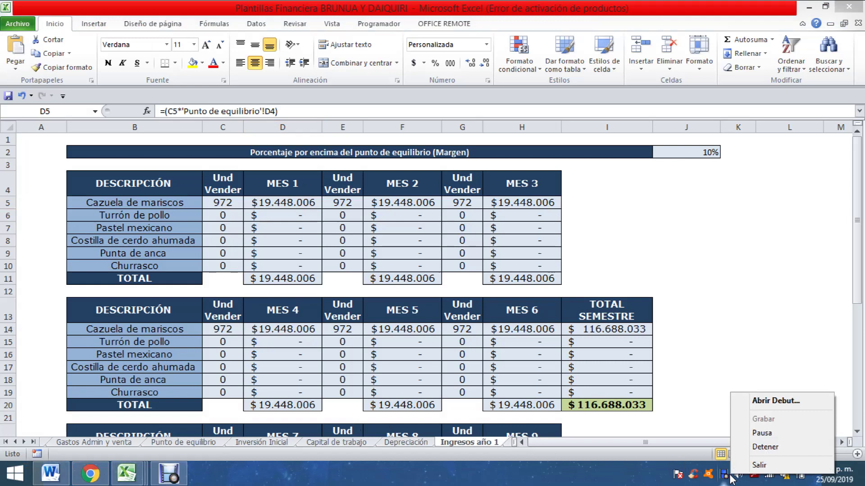